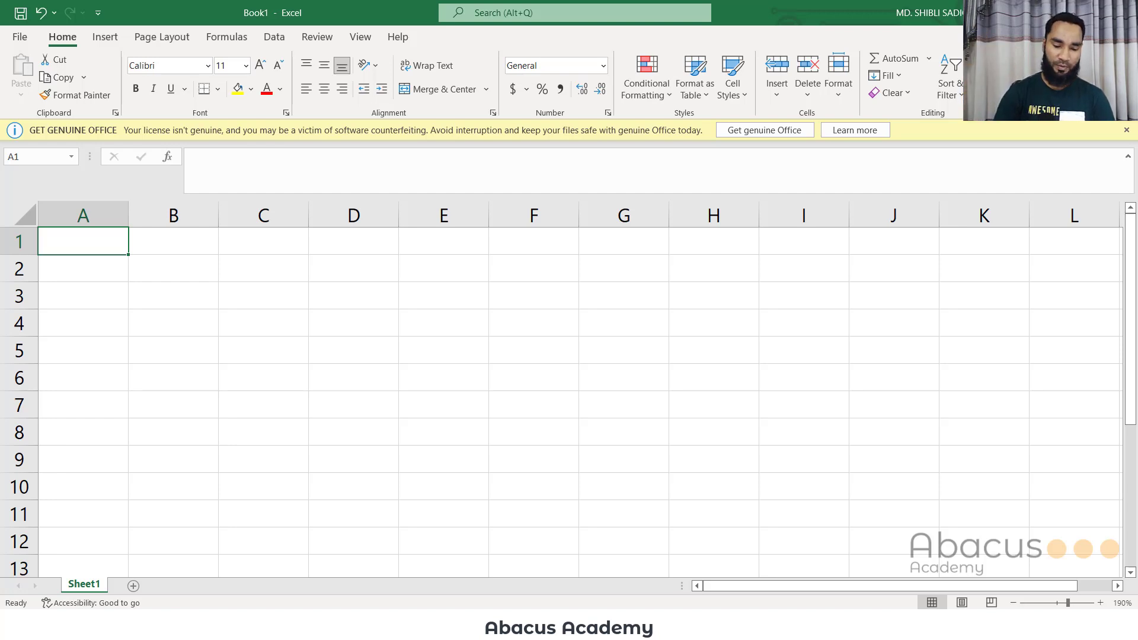
Enter Meals and Entertainment in A1 with 100 in B1, and Bank Account in A2 with 100 in C2.
text(Me)
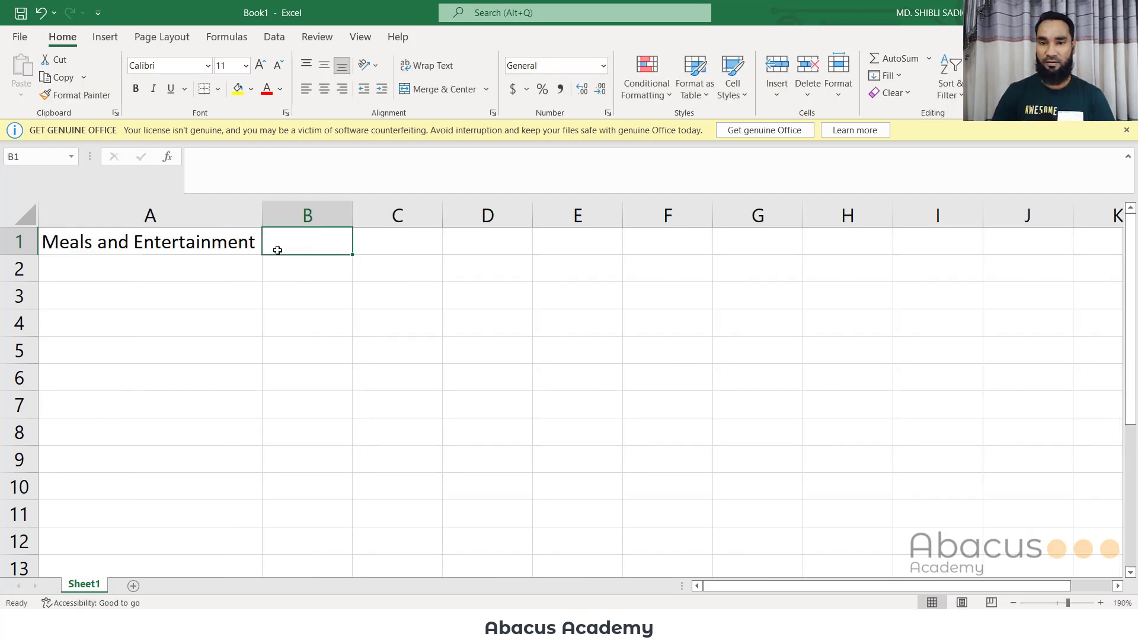
text(100)
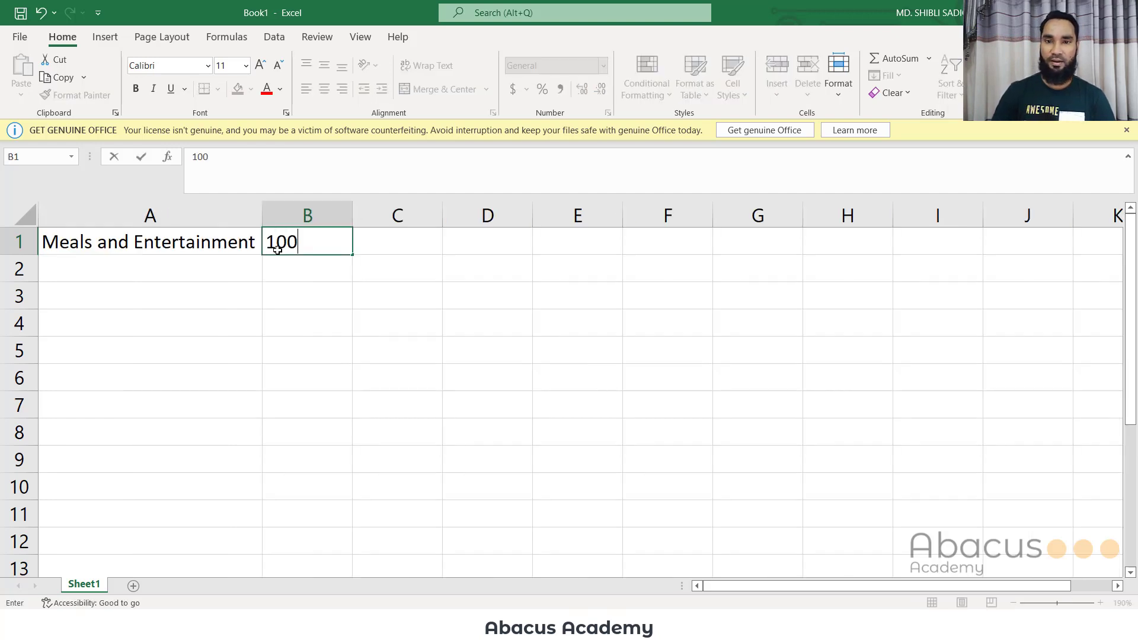
key(Return)
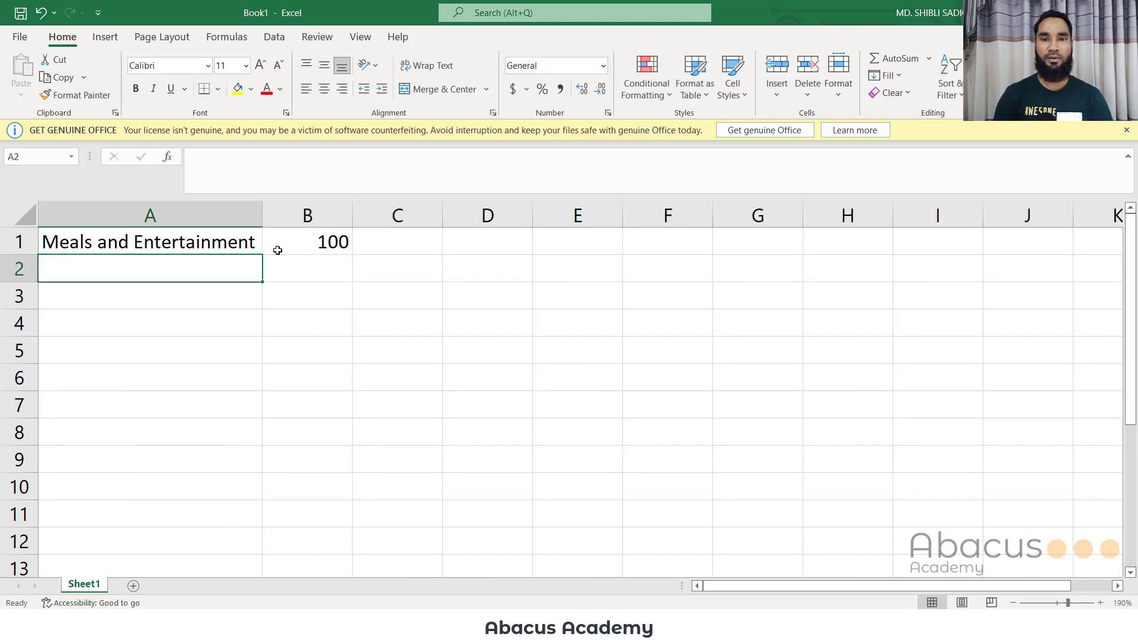
text(Bank Account)
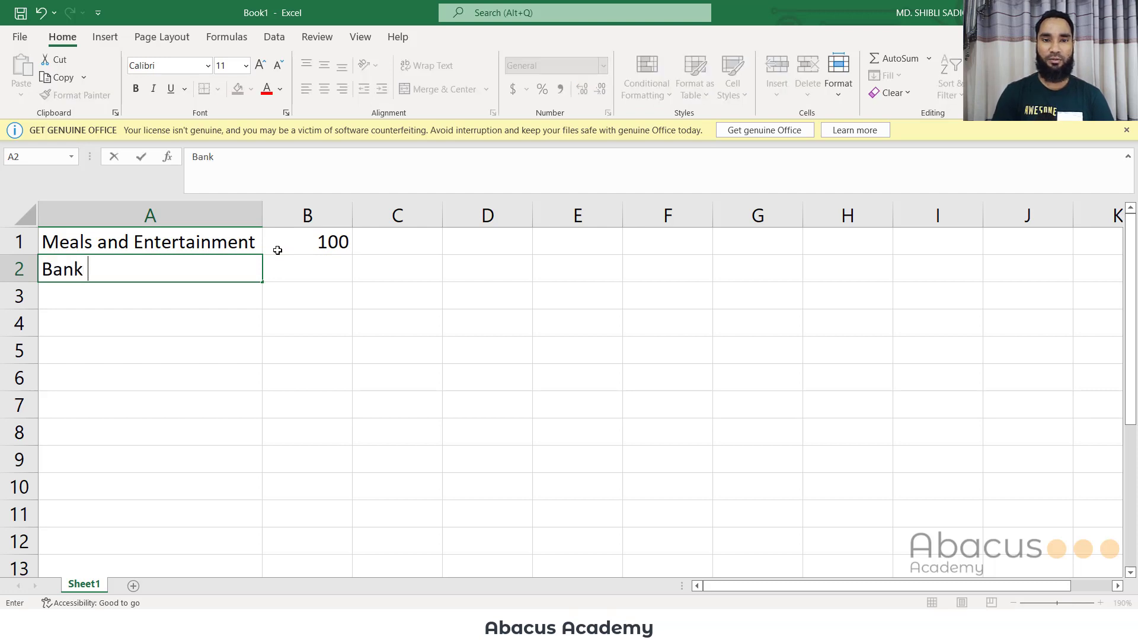
key(Tab)
key(Tab)
text(100)
key(Return)
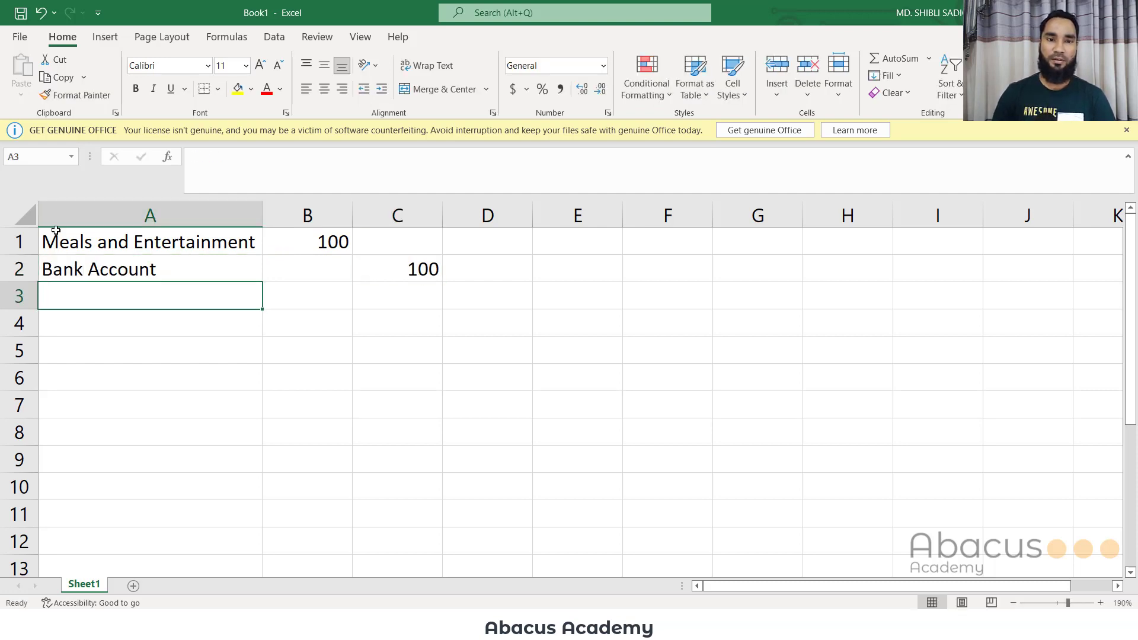
Insert a blank row above the Meals and Entertainment entry.
click(19, 241)
right_click(21, 242)
click(71, 391)
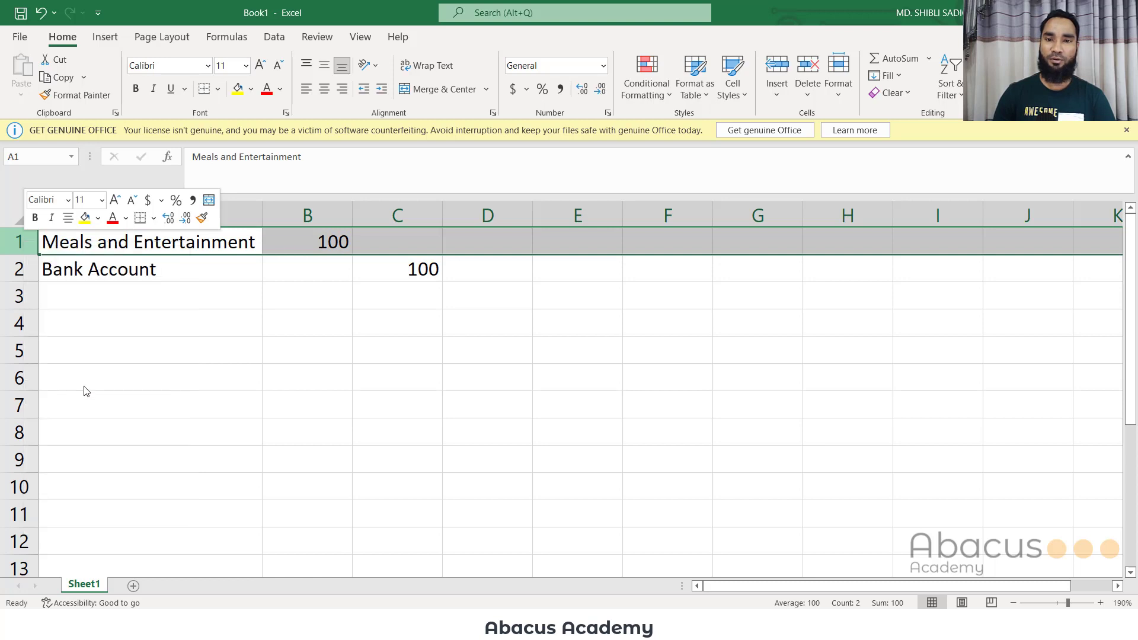
click(190, 290)
click(398, 295)
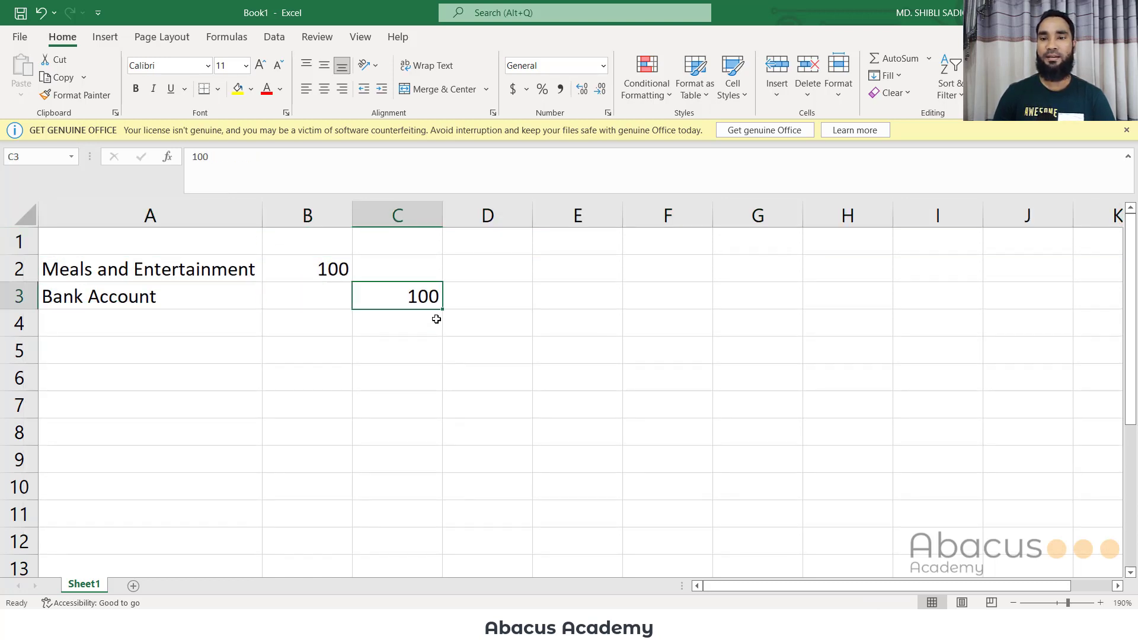
click(125, 266)
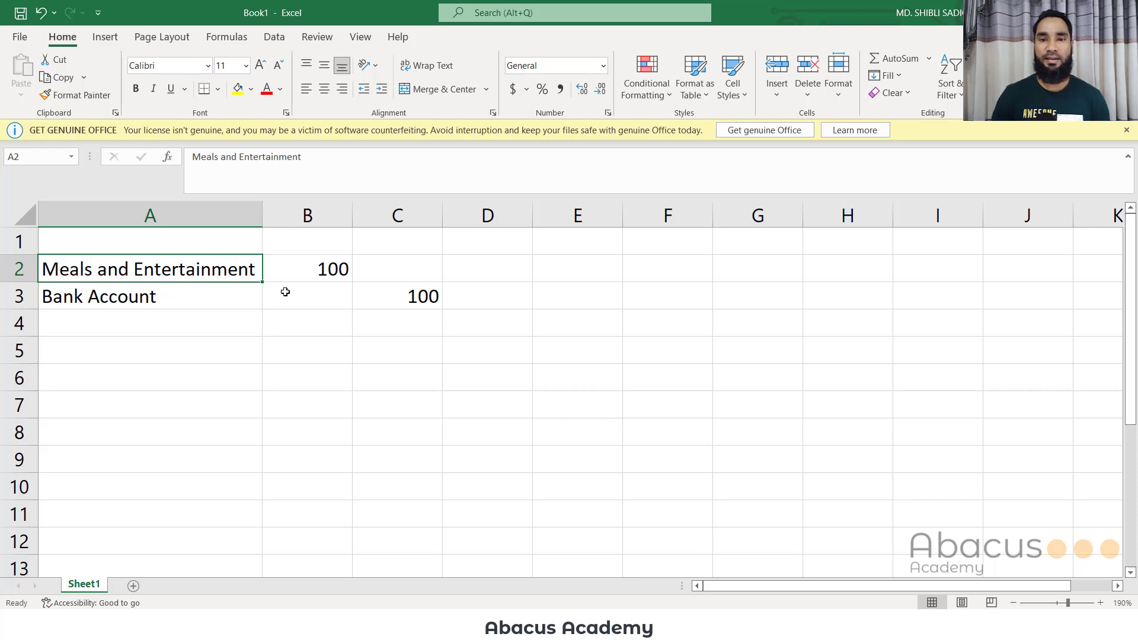
click(300, 260)
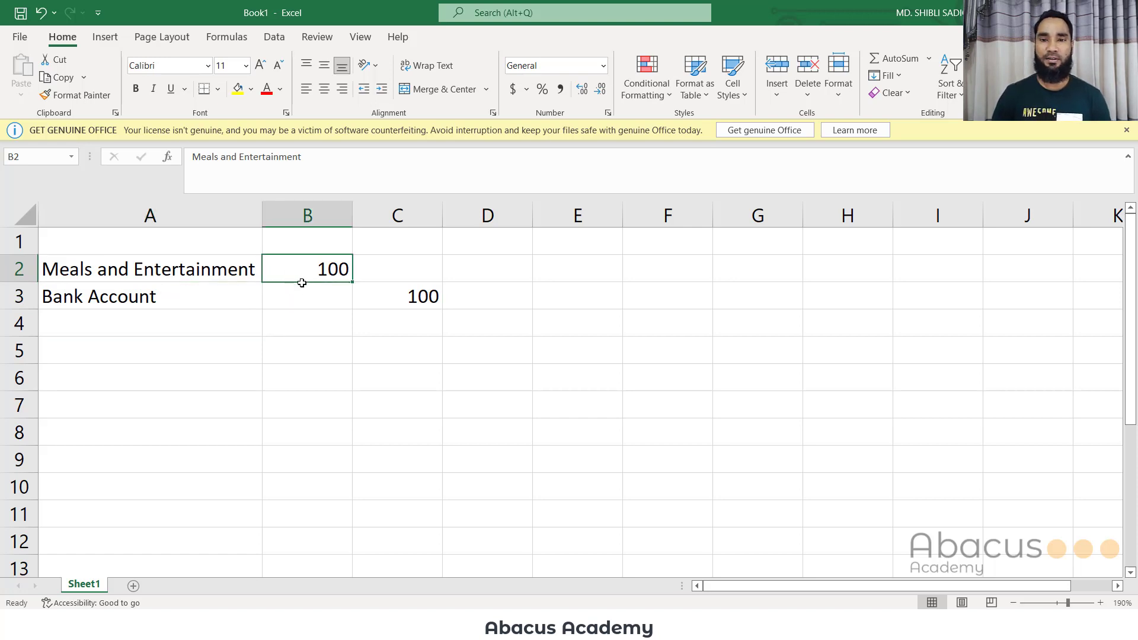
click(178, 272)
click(189, 303)
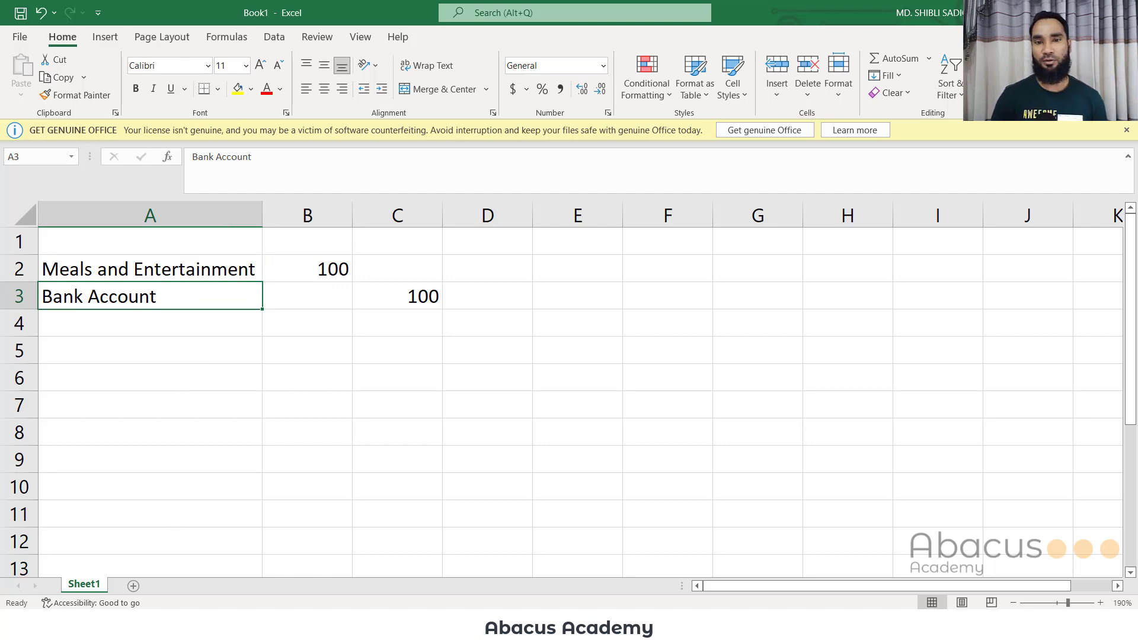
Switch to QuickBooks Online, start a new vendor expense and dismiss the guided tour on its form.
click(344, 552)
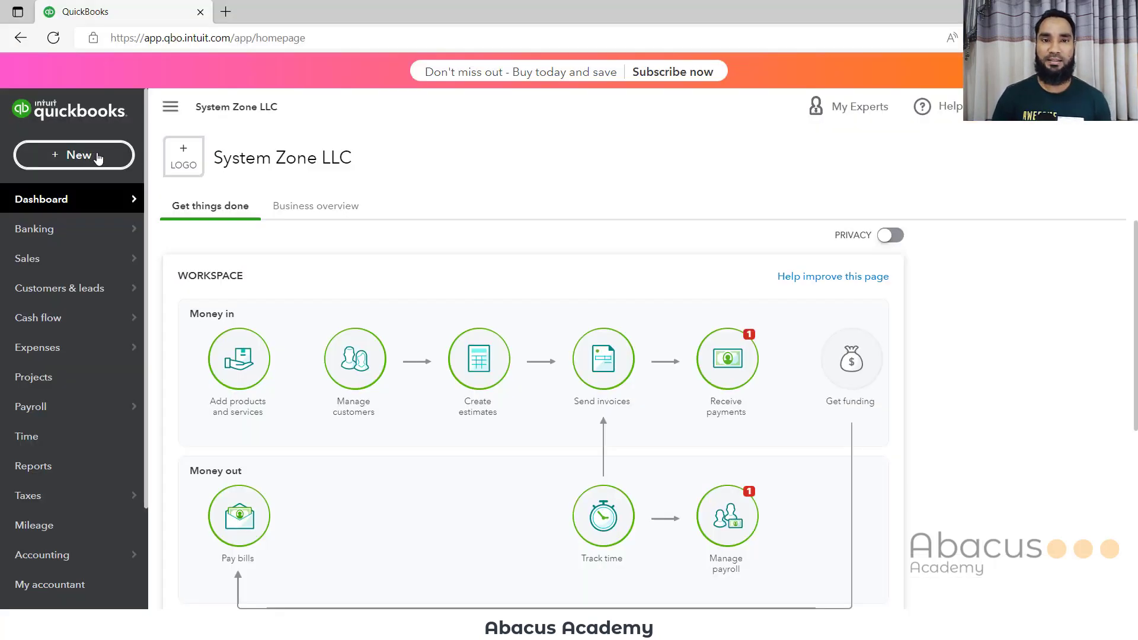
click(115, 166)
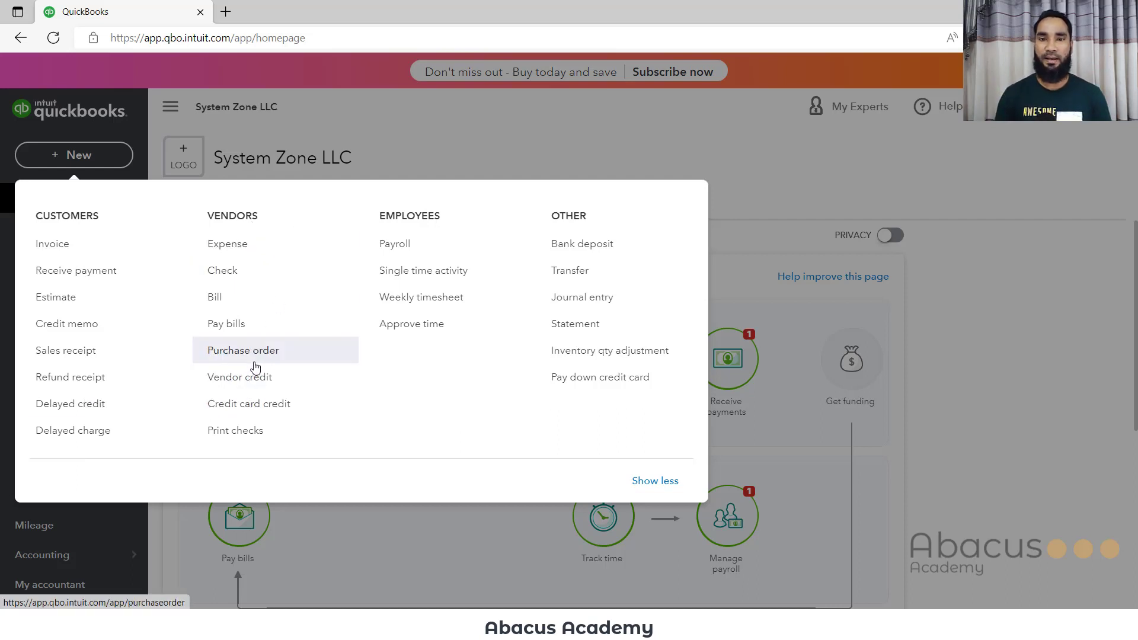
click(267, 248)
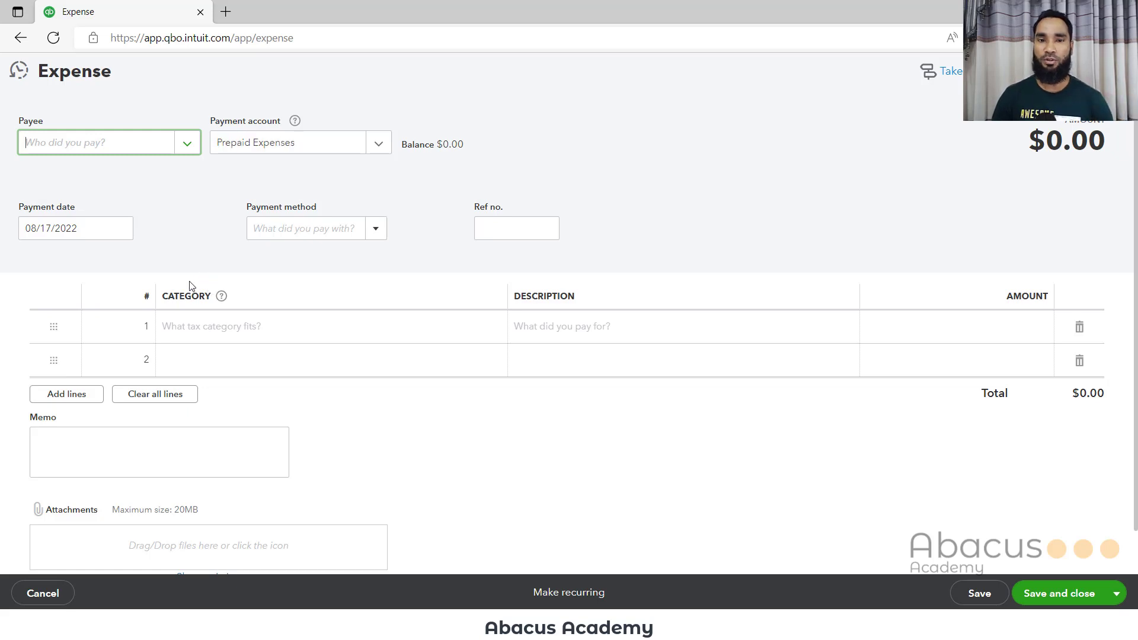
scroll(204, 290, down, 1)
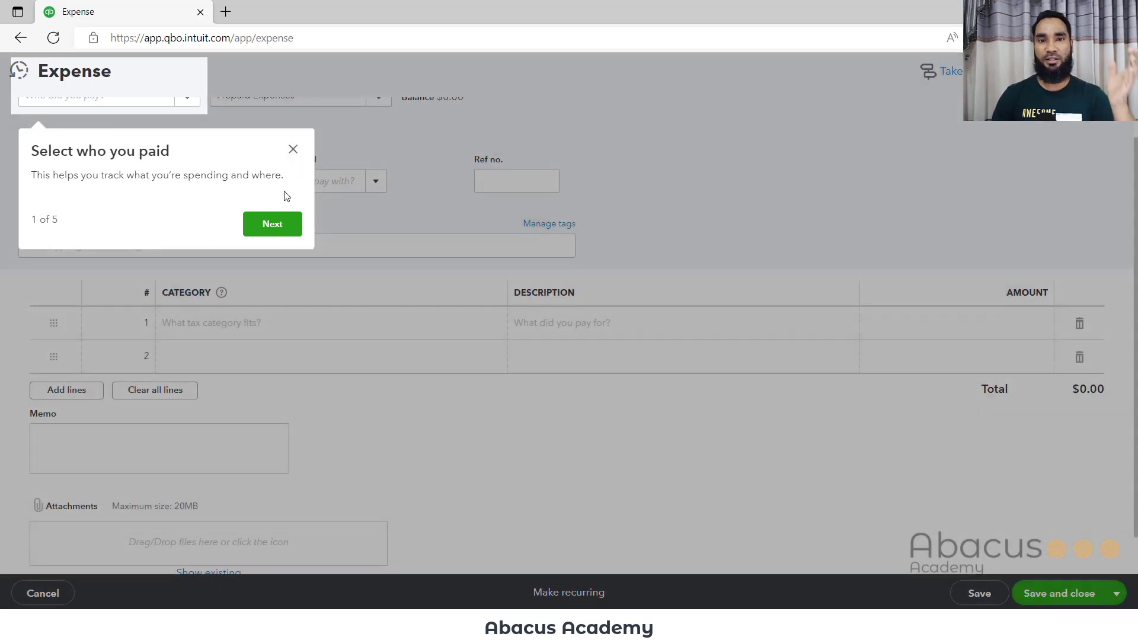
click(294, 150)
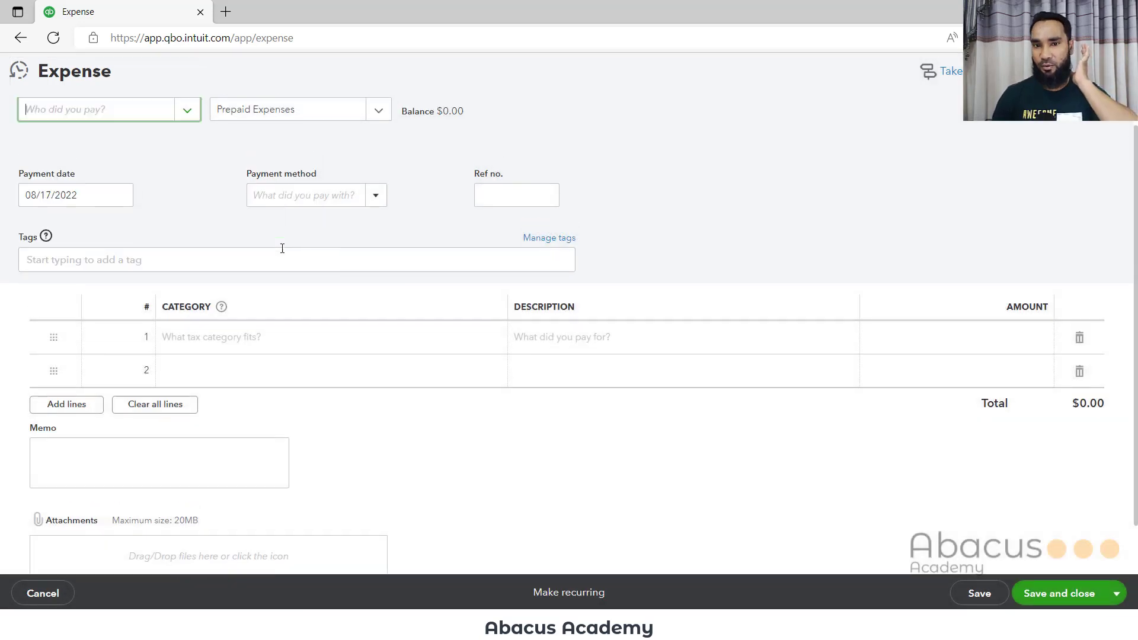
Attach the file ARTURO 645_18SEP2021.pdf from the desktop's Invoices folder to the expense.
scroll(308, 308, down, 1)
scroll(304, 305, up, 2)
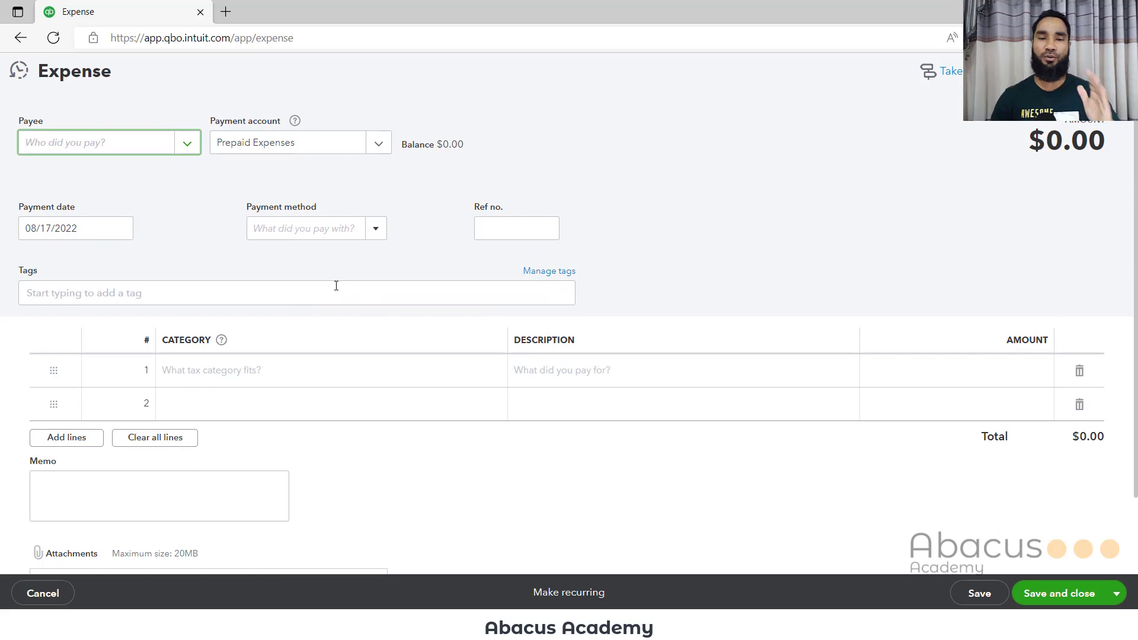
scroll(107, 534, down, 2)
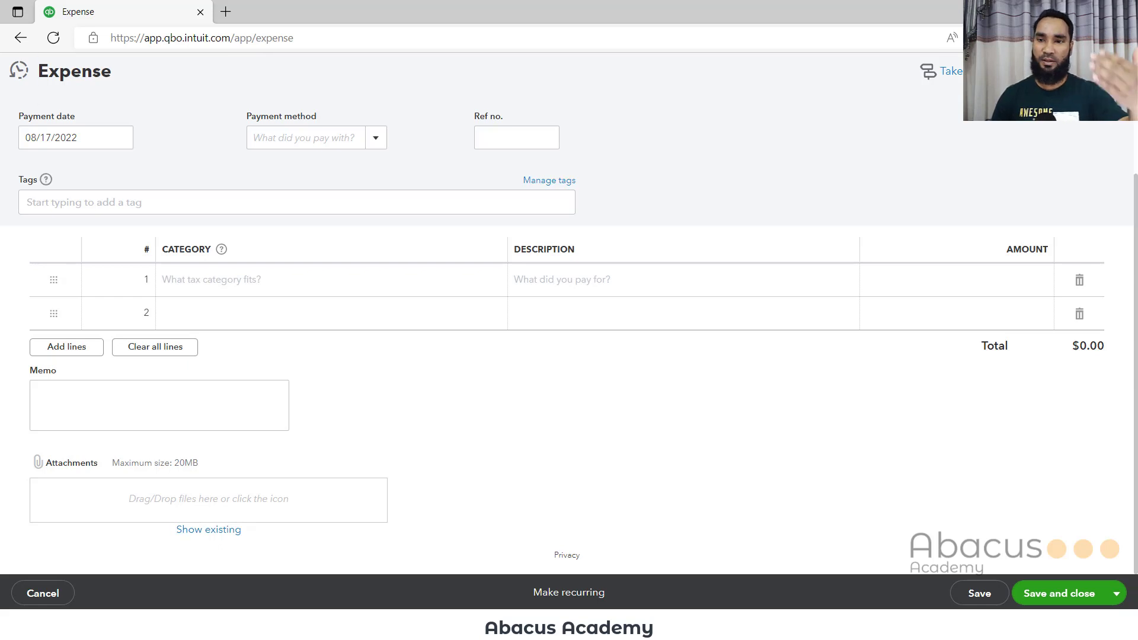
mouse_move(309, 630)
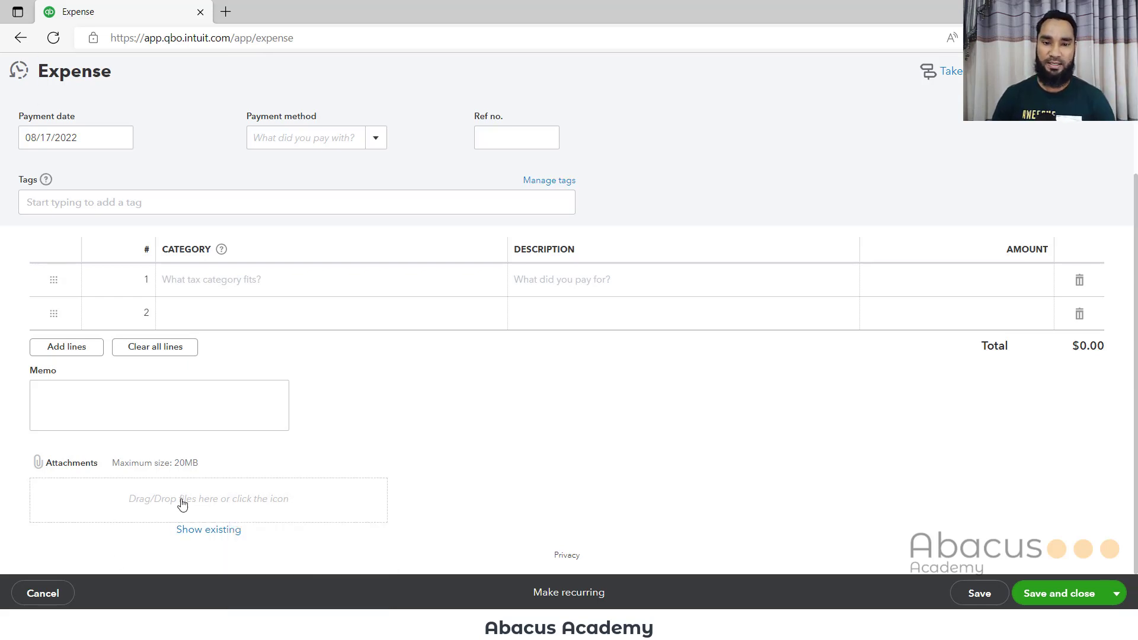
click(251, 507)
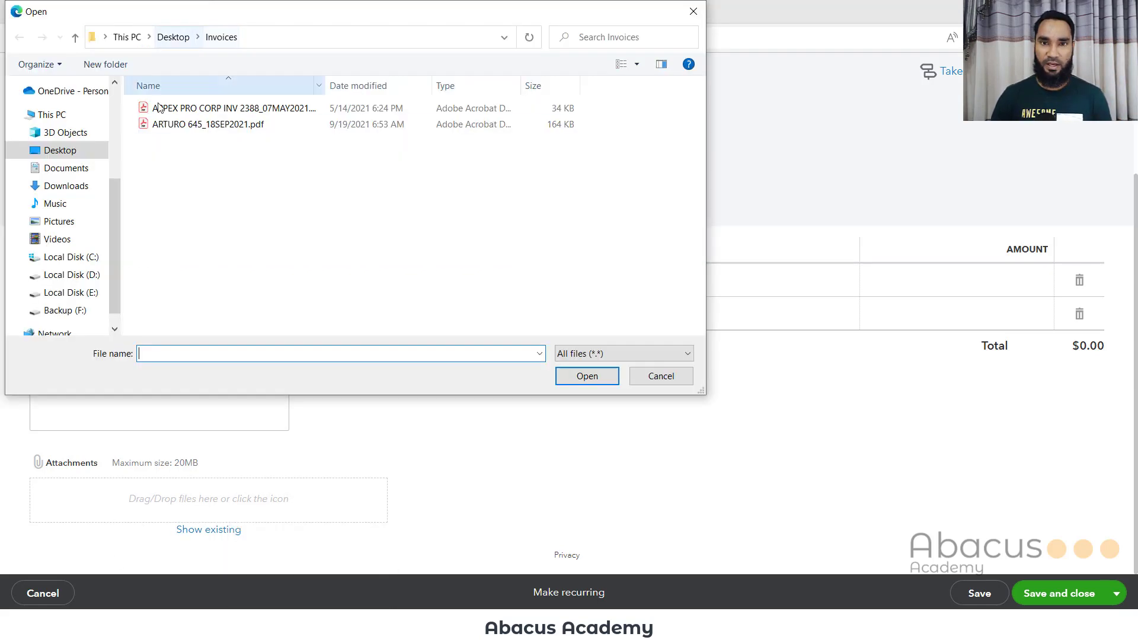
click(204, 127)
click(587, 377)
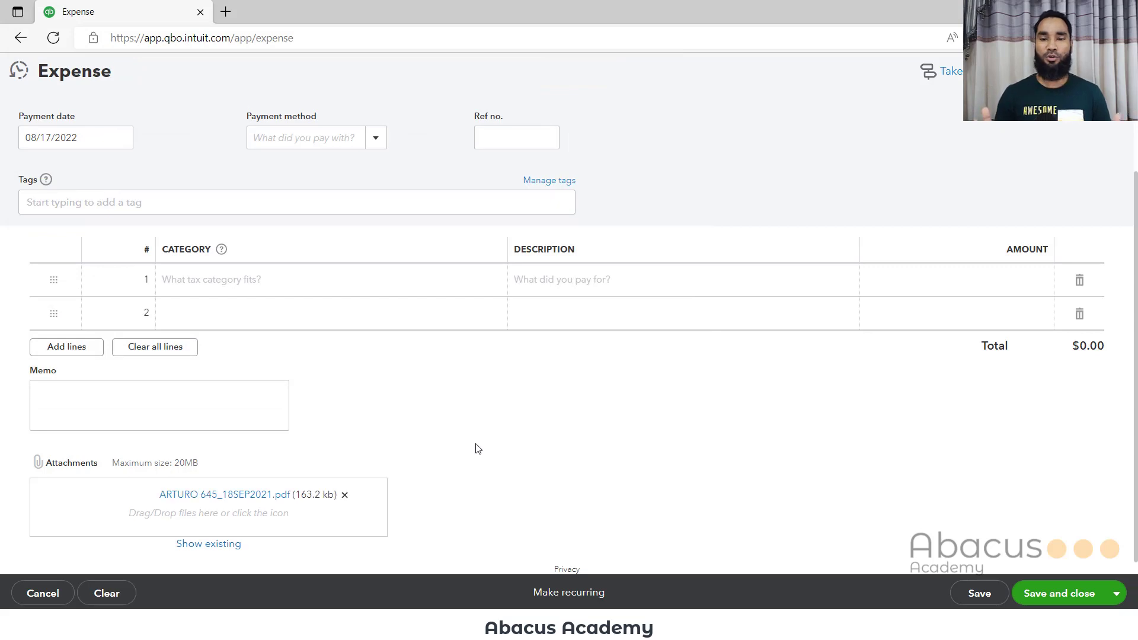
Check the vendor name on the attached receipt and add ARTURO as a new vendor for the expense's payee.
click(225, 494)
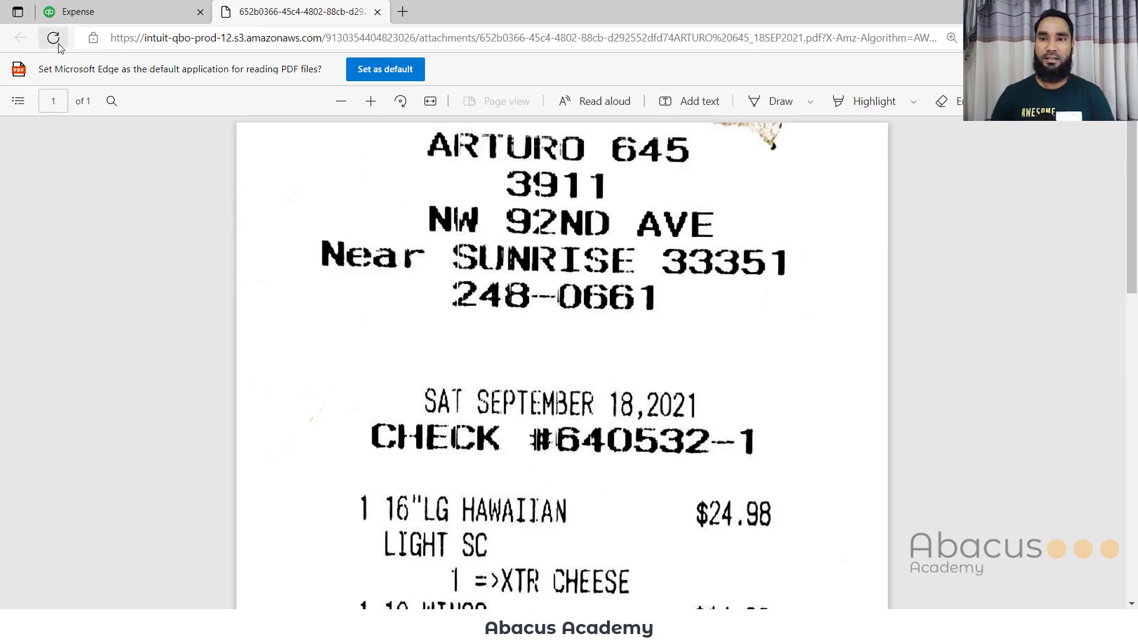
click(151, 8)
click(98, 142)
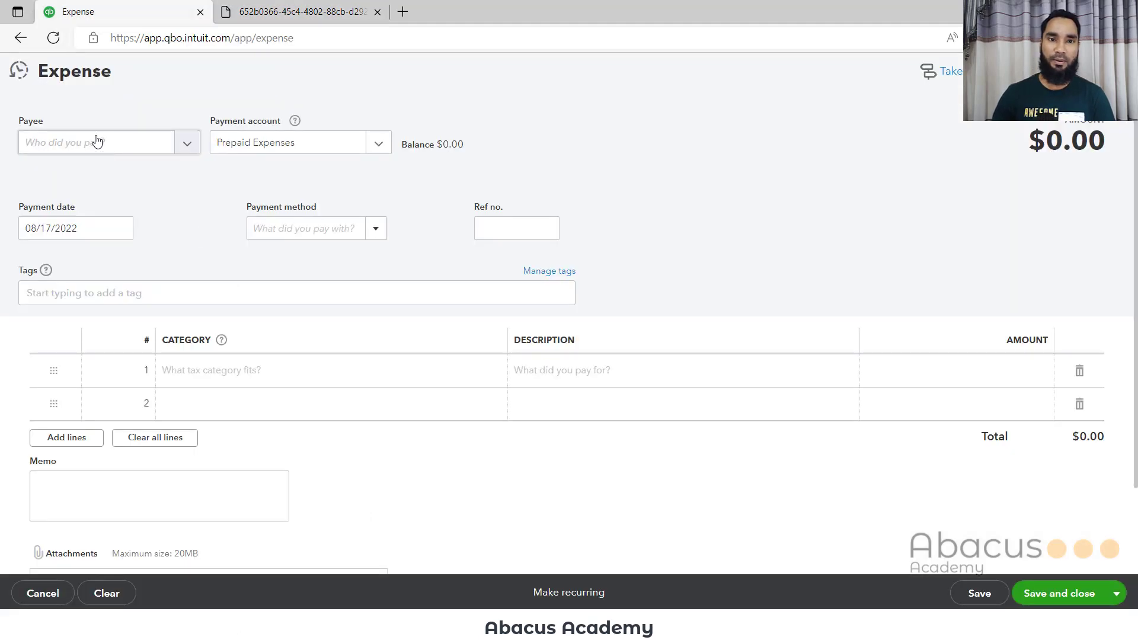
text(ARTURO)
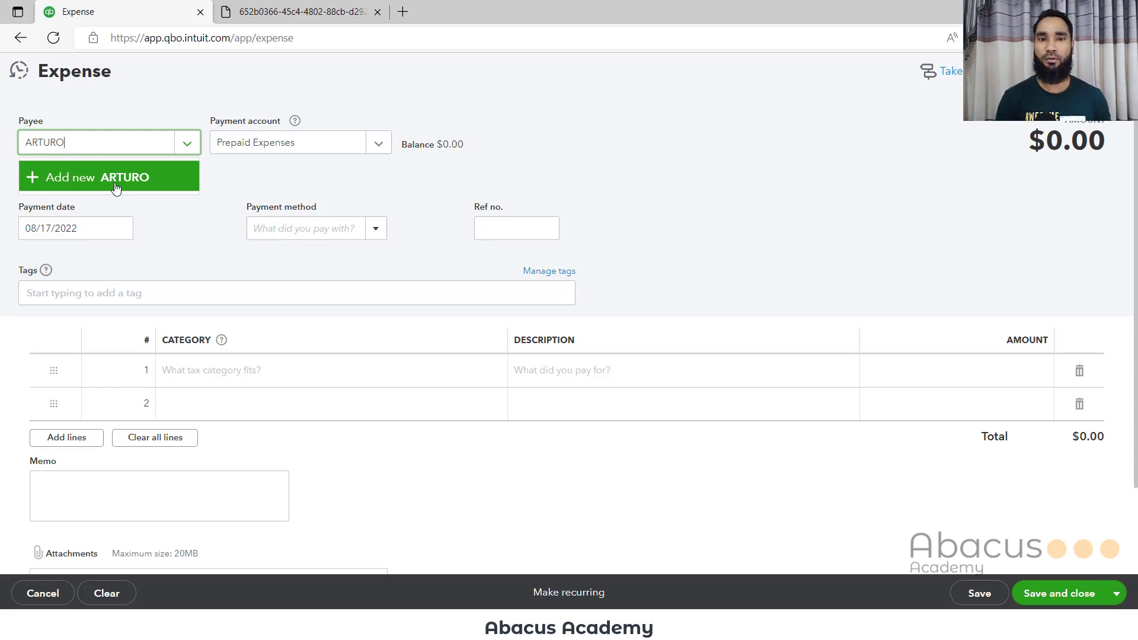
click(85, 178)
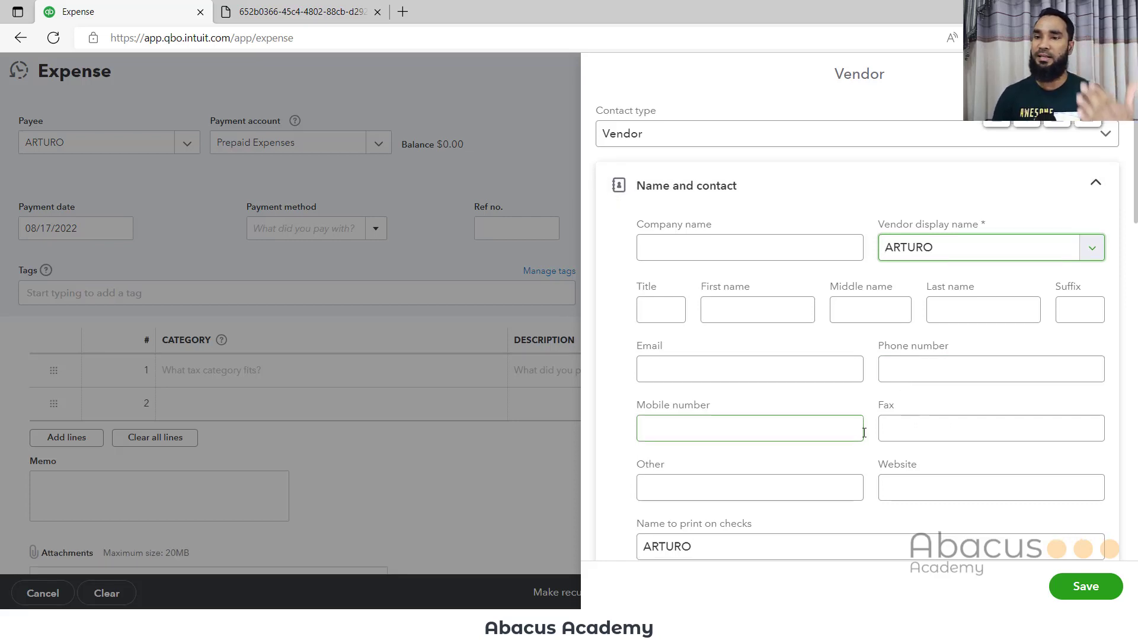
scroll(883, 458, down, 3)
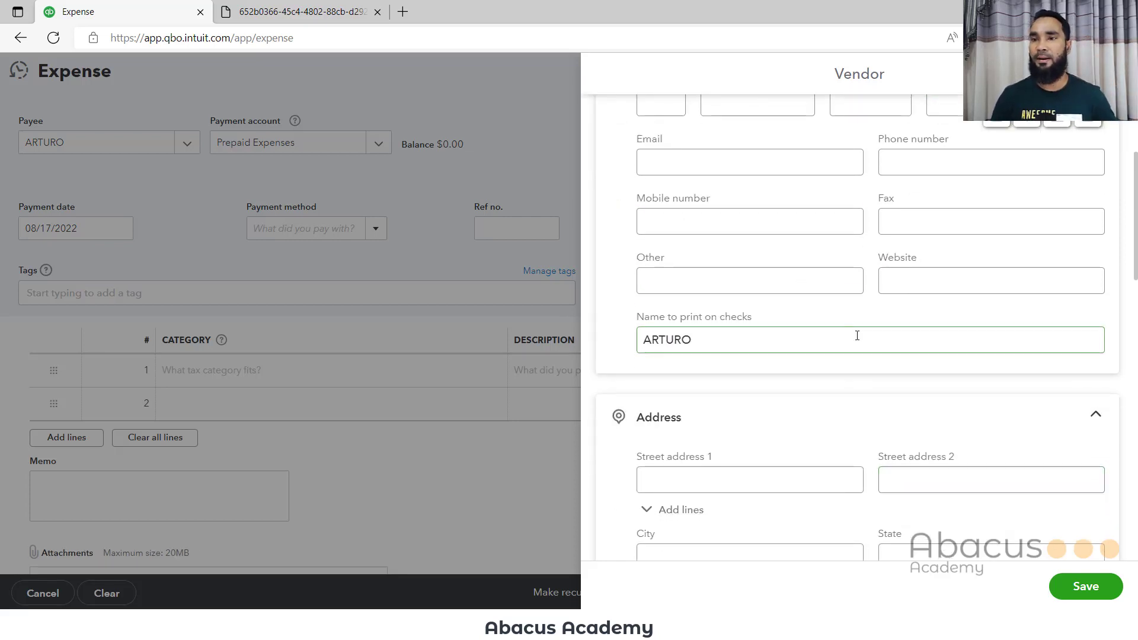
scroll(866, 362, down, 4)
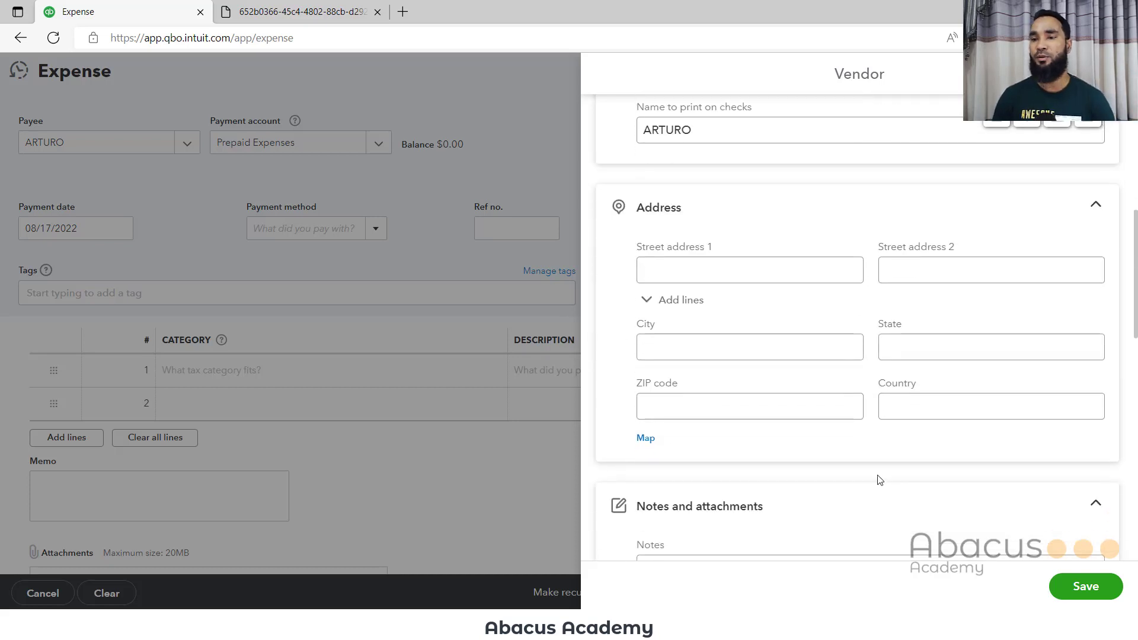
scroll(881, 479, down, 9)
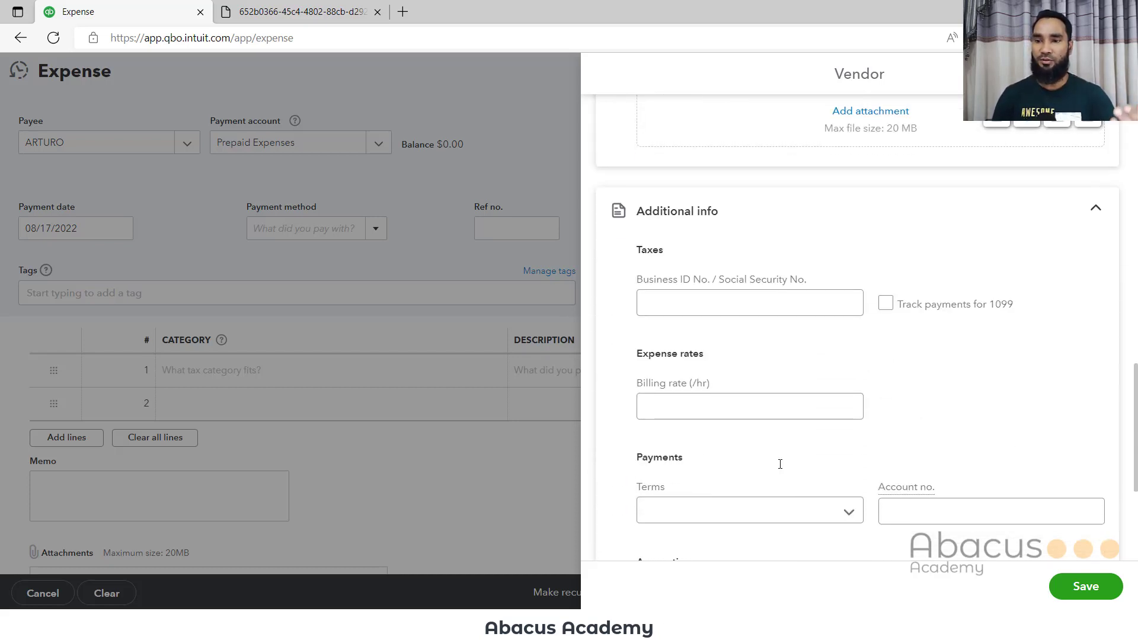
scroll(833, 506, down, 2)
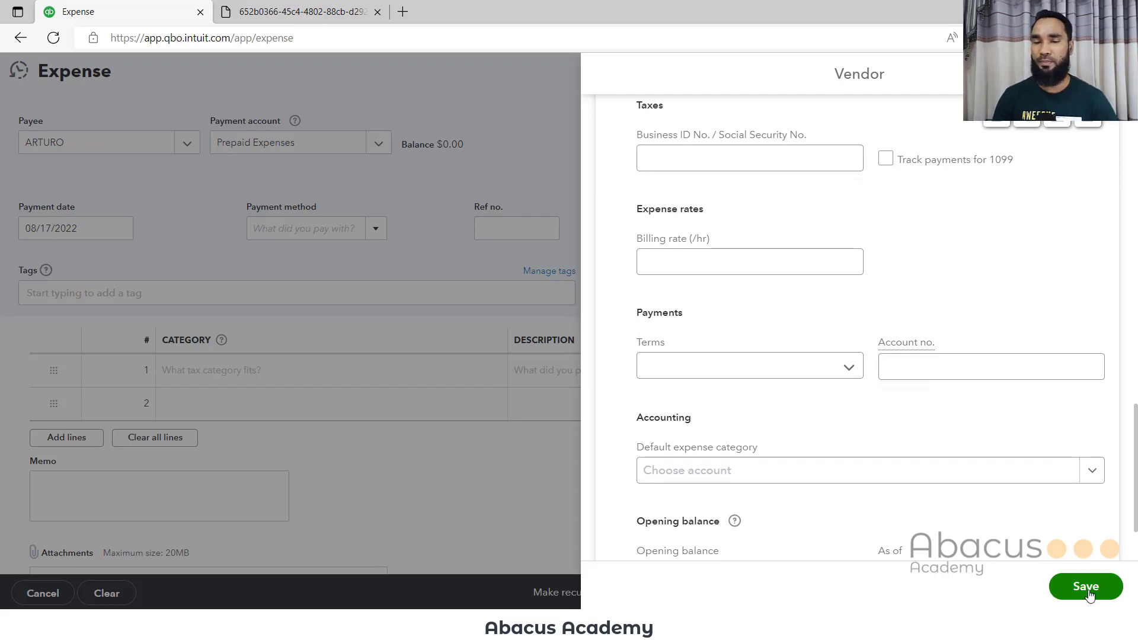
click(1086, 587)
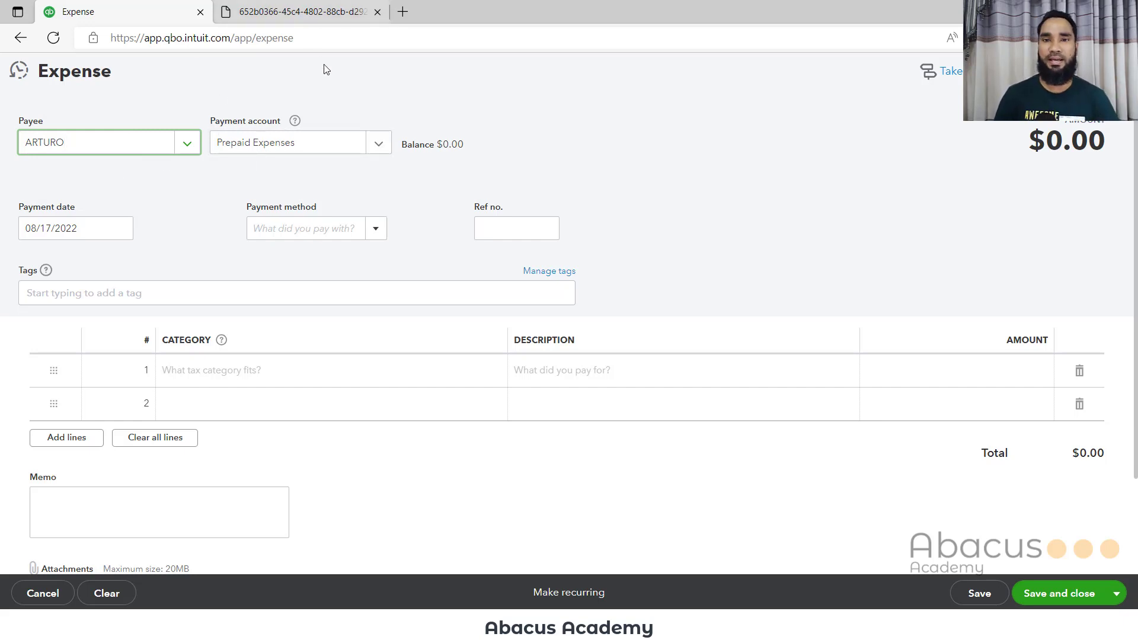
Review the receipt's date and line items, and set the expense's payment account to the Chase Checking bank account.
click(302, 7)
scroll(573, 474, down, 5)
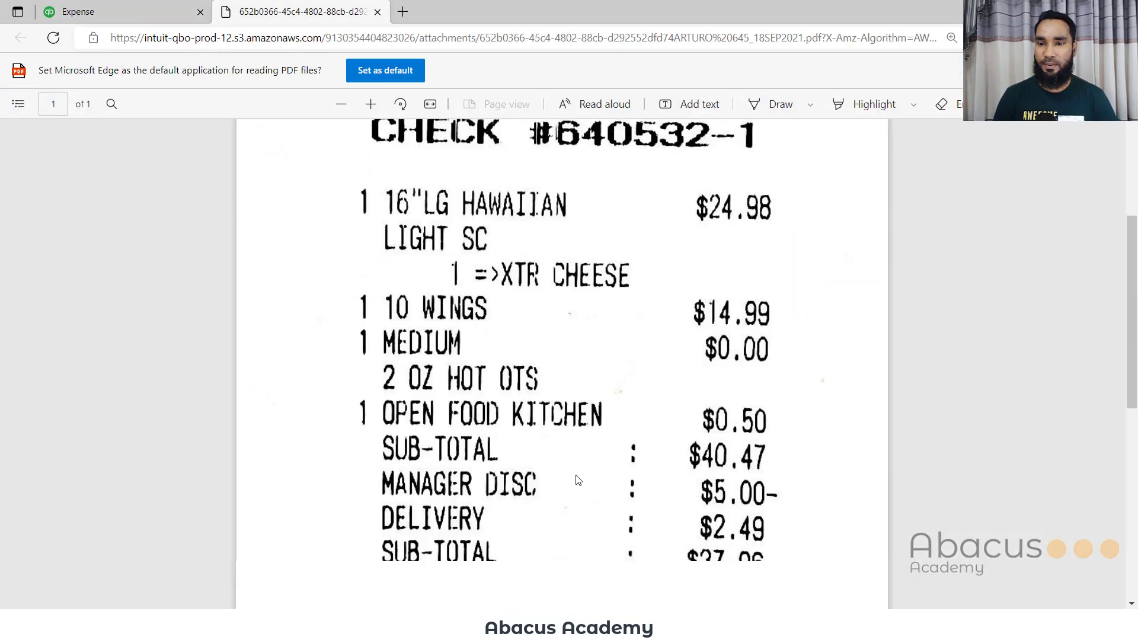
scroll(574, 472, up, 5)
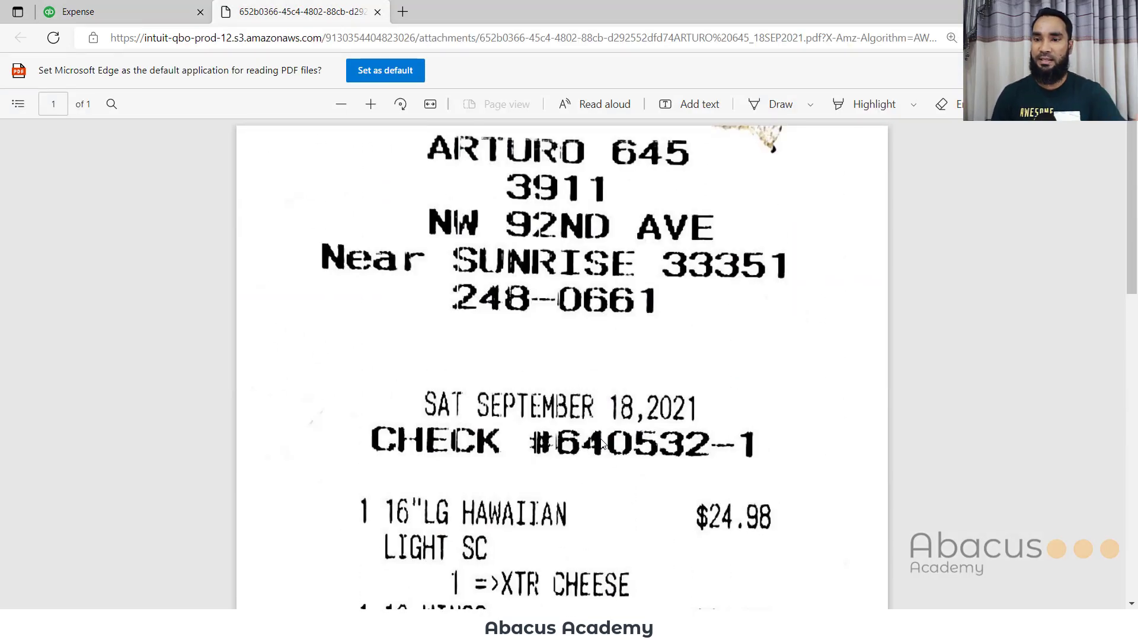
scroll(602, 442, down, 3)
scroll(574, 472, down, 12)
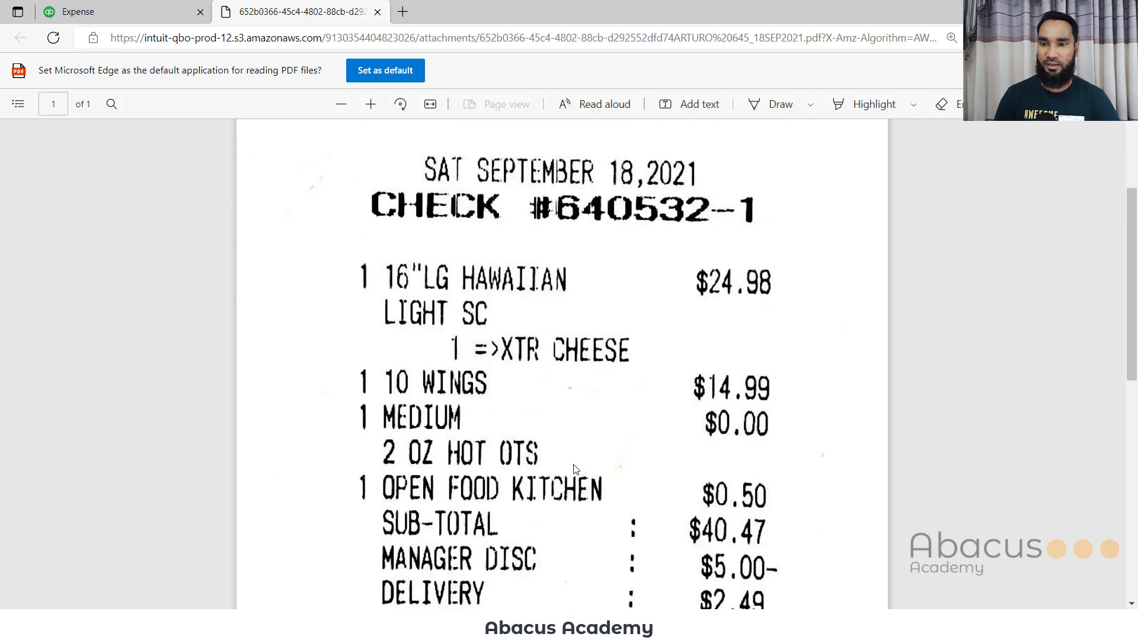
click(95, 8)
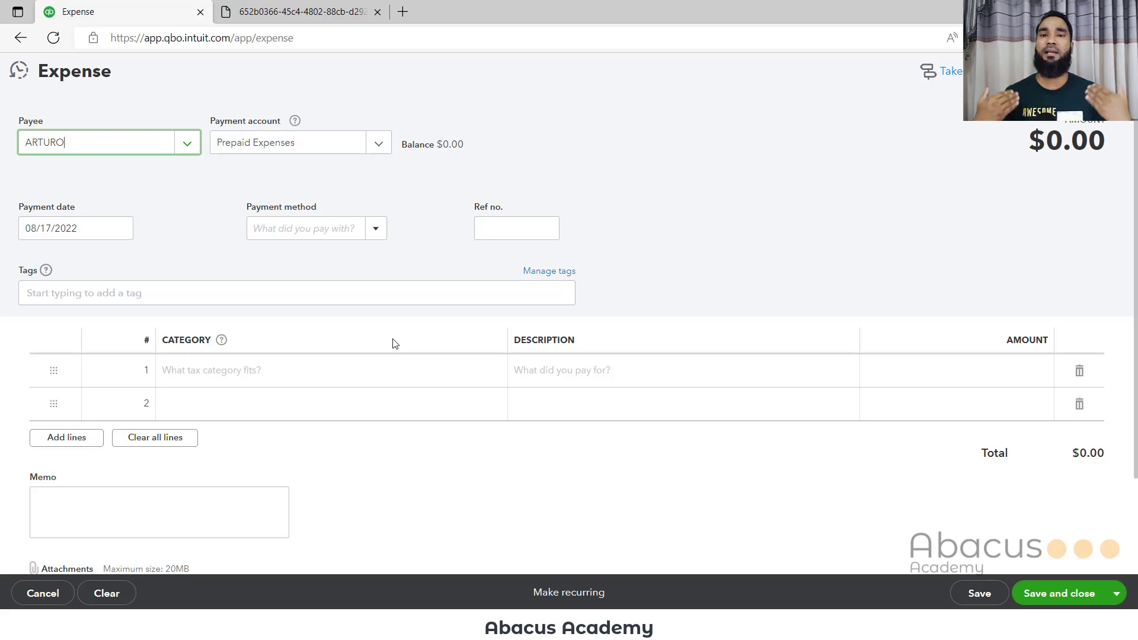
click(380, 143)
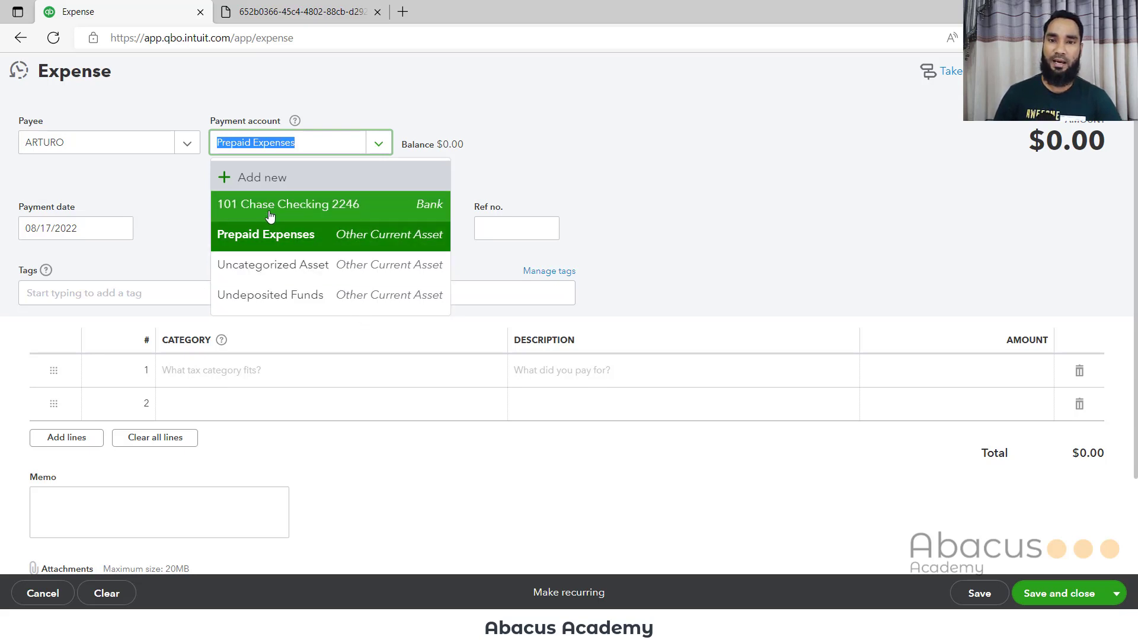
click(384, 214)
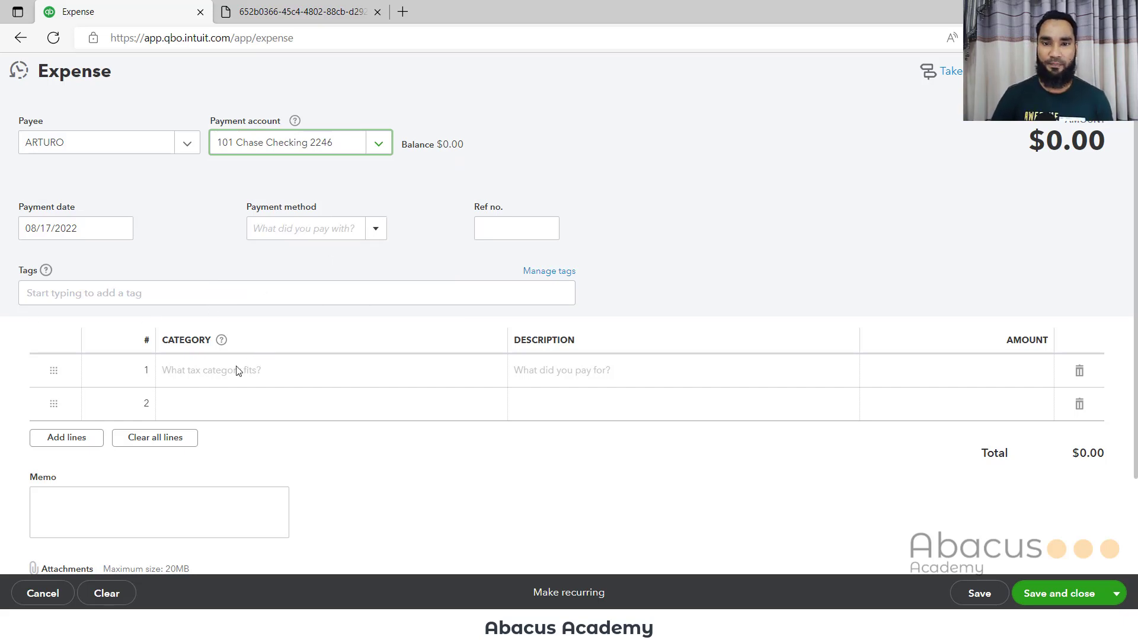
Check the receipt's date and set the expense's payment date to 09/18/2021.
click(65, 228)
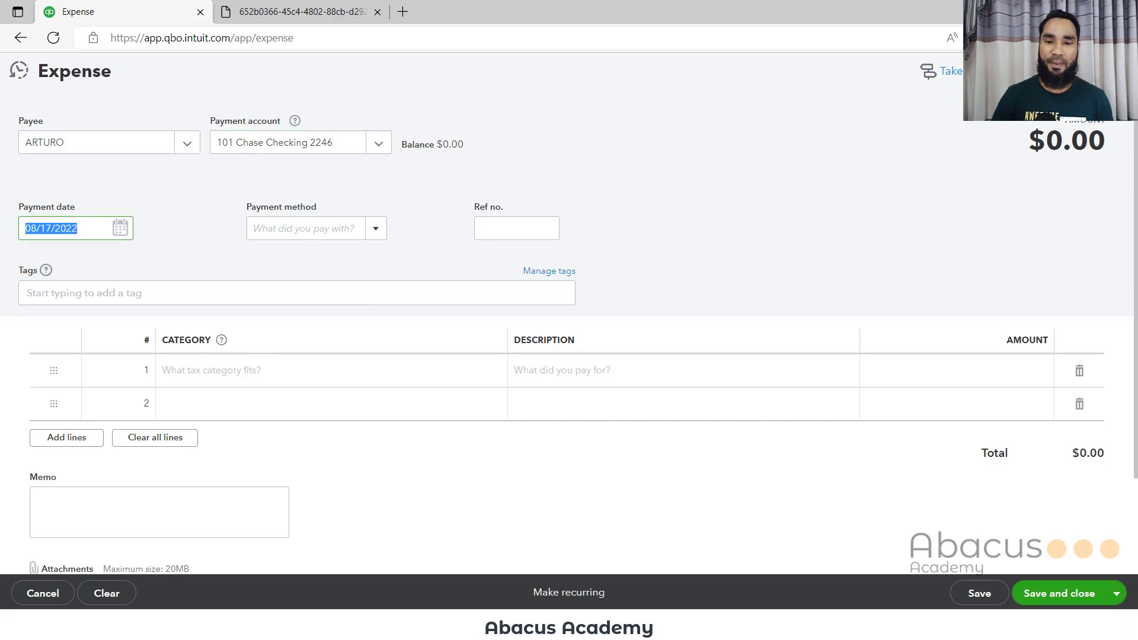
scroll(468, 397, up, 15)
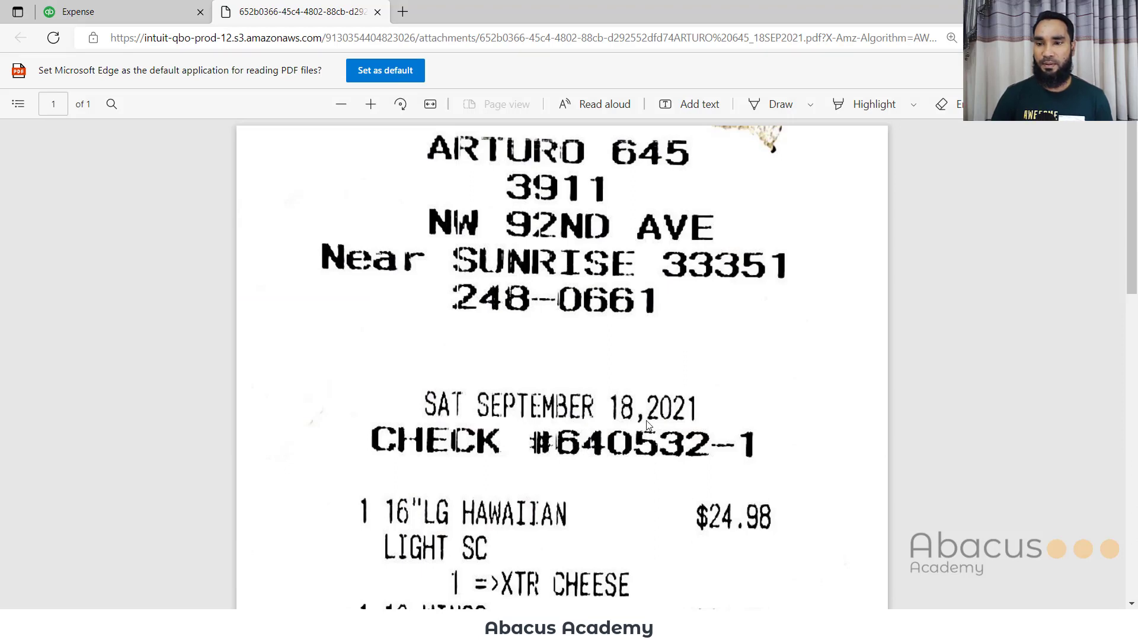
click(38, 7)
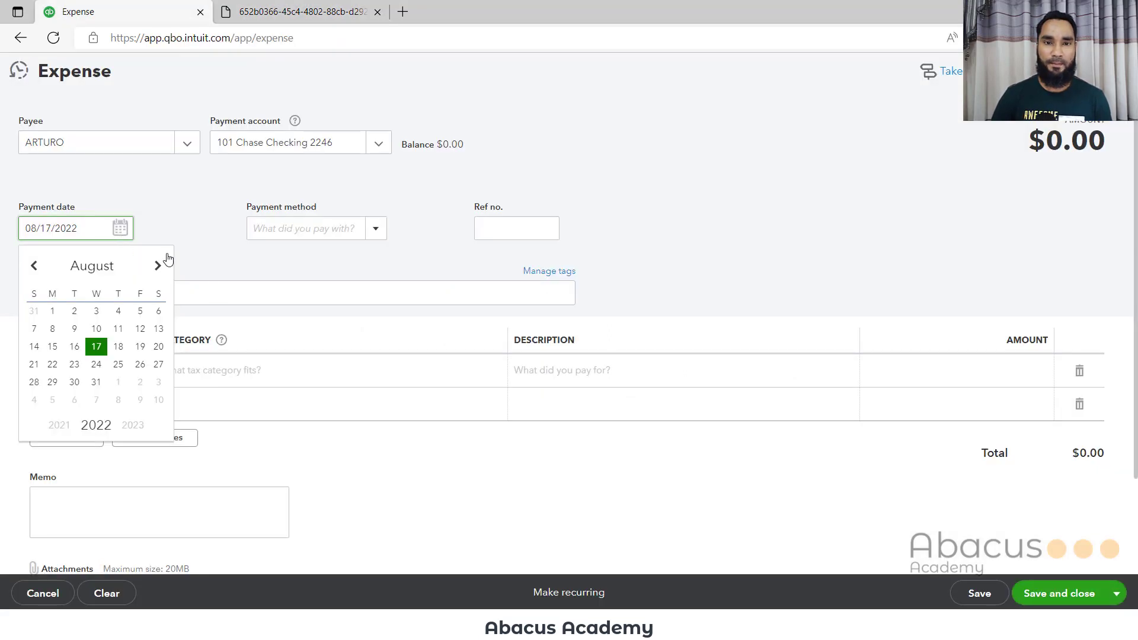
Add a new payment method named Debit Card from the expense's payment method field, without marking it as a credit card.
click(380, 243)
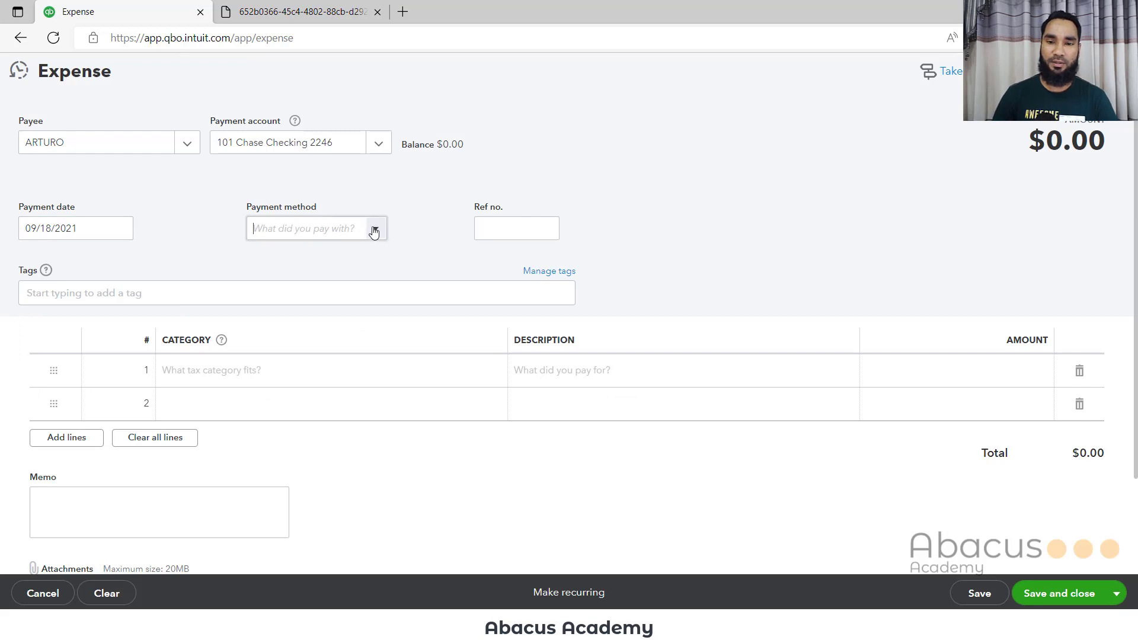
click(360, 232)
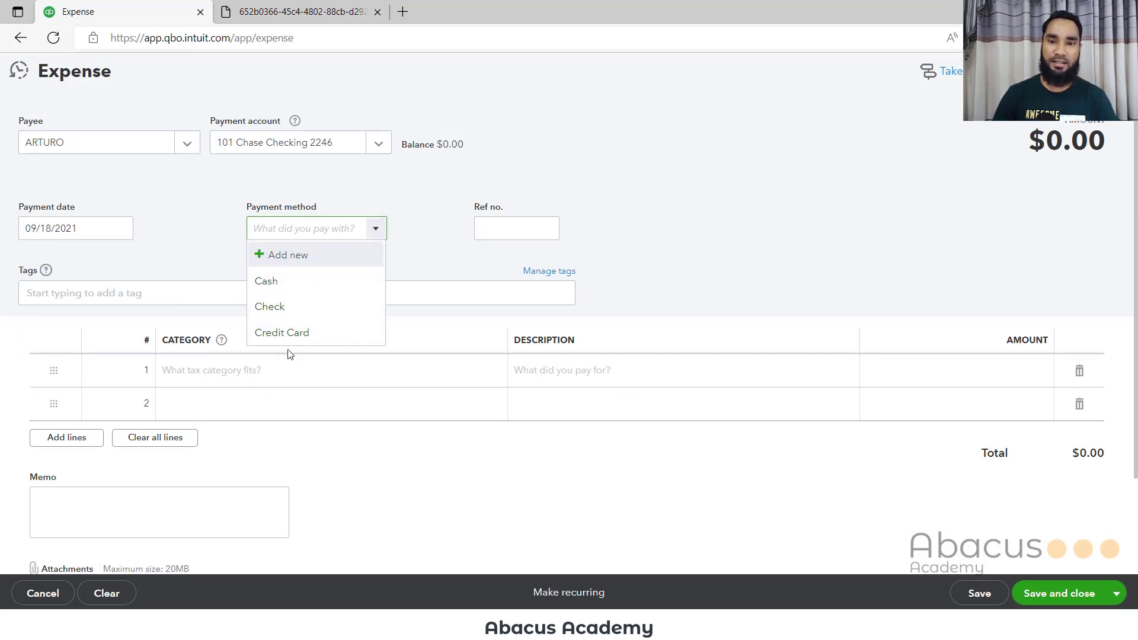
click(289, 257)
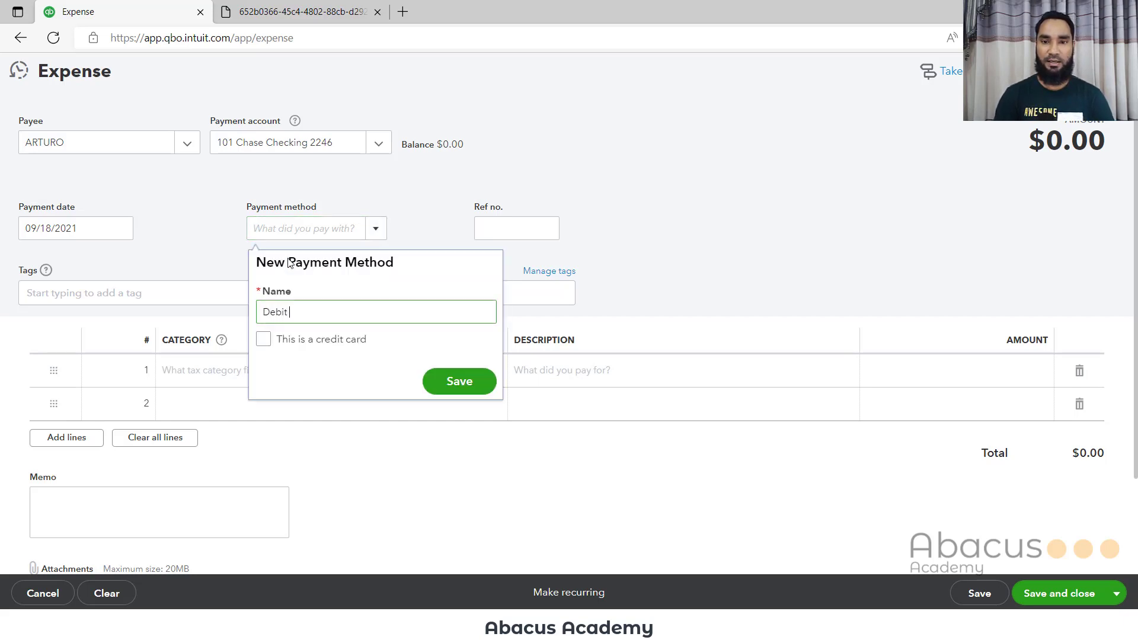
text(Debit C)
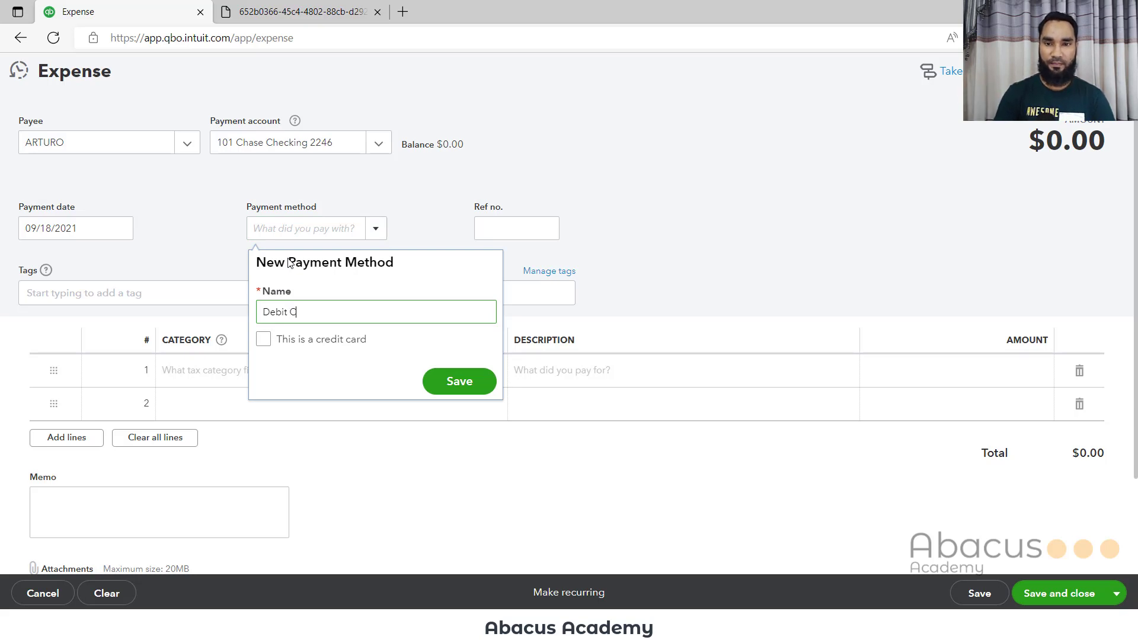
text(ard)
click(462, 386)
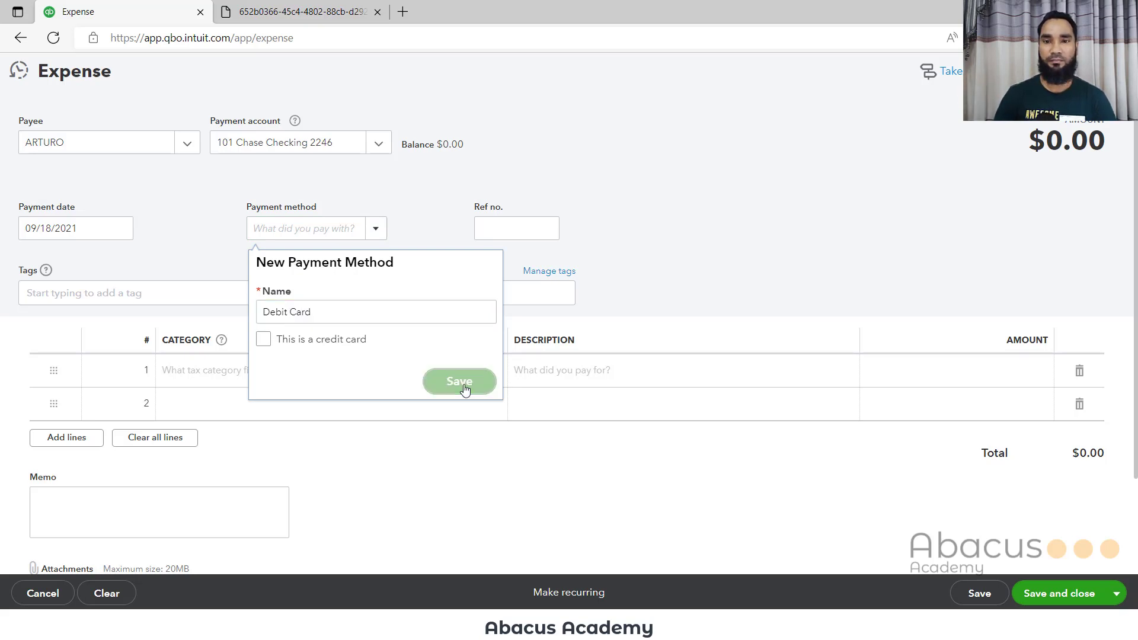
Look up the check number on the receipt, enter it as the expense's reference number and verify it against the receipt.
click(502, 231)
click(297, 13)
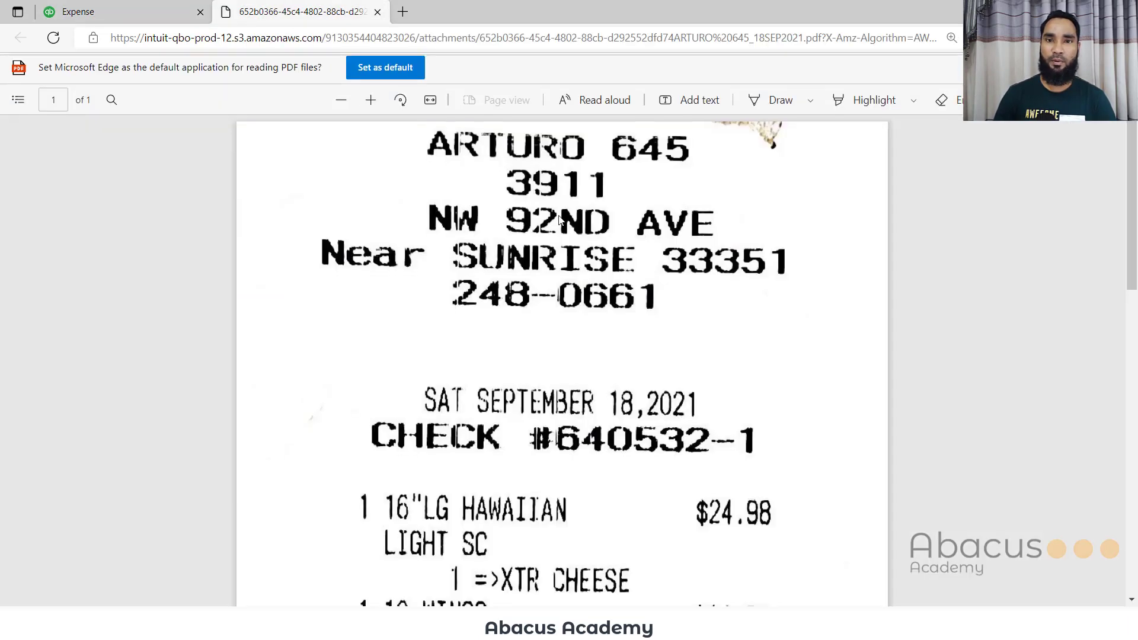
scroll(628, 413, down, 3)
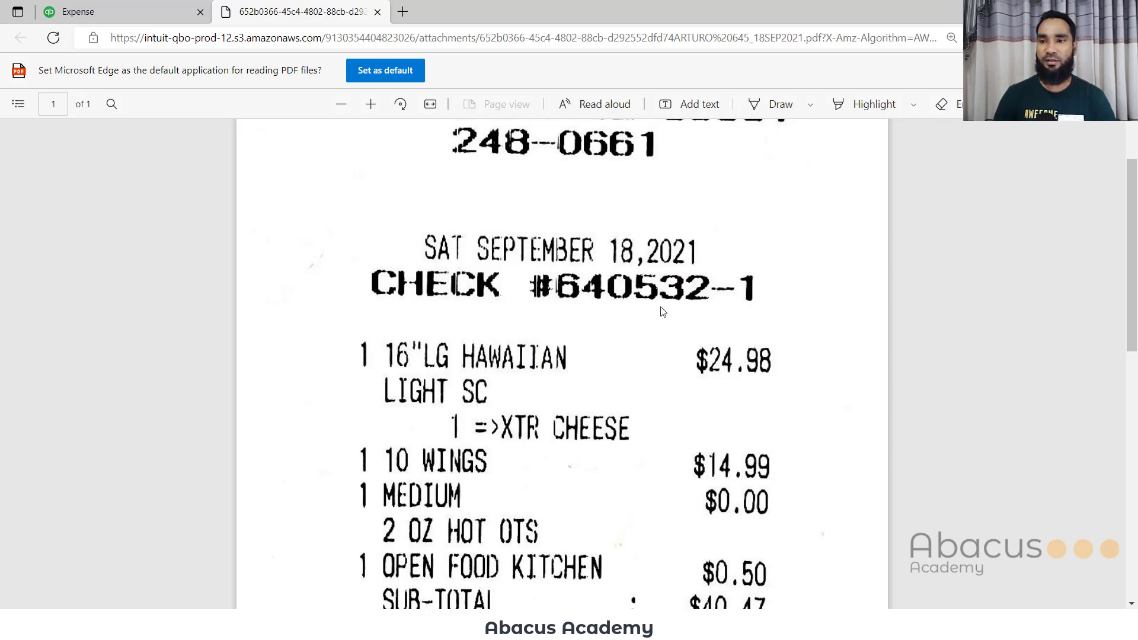
click(42, 6)
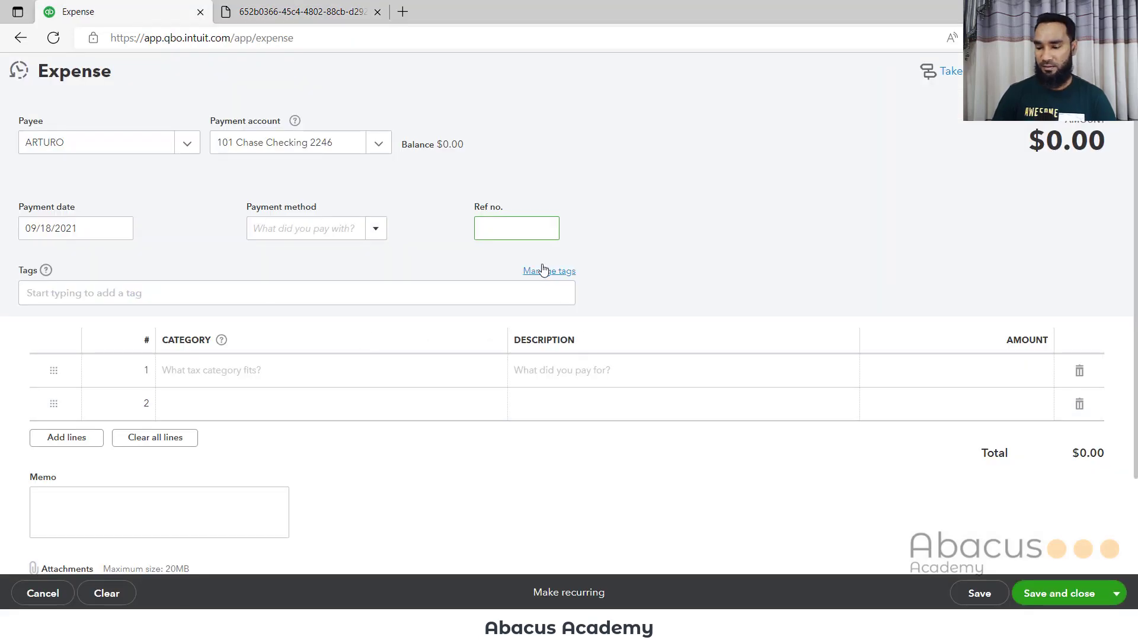
text(640532)
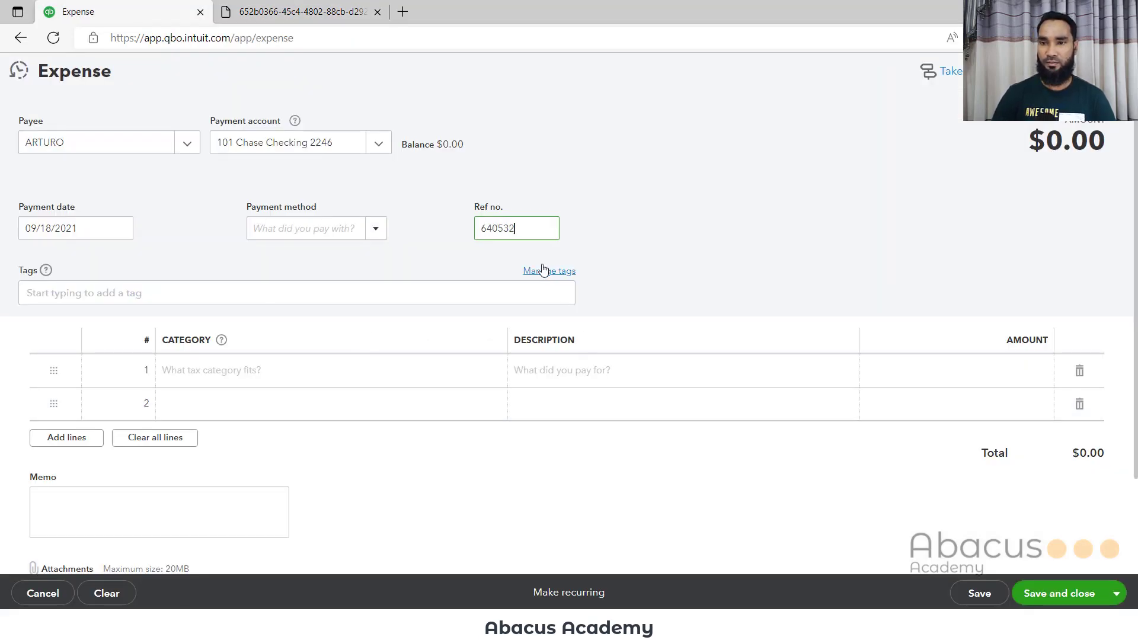
text(-1)
click(303, 11)
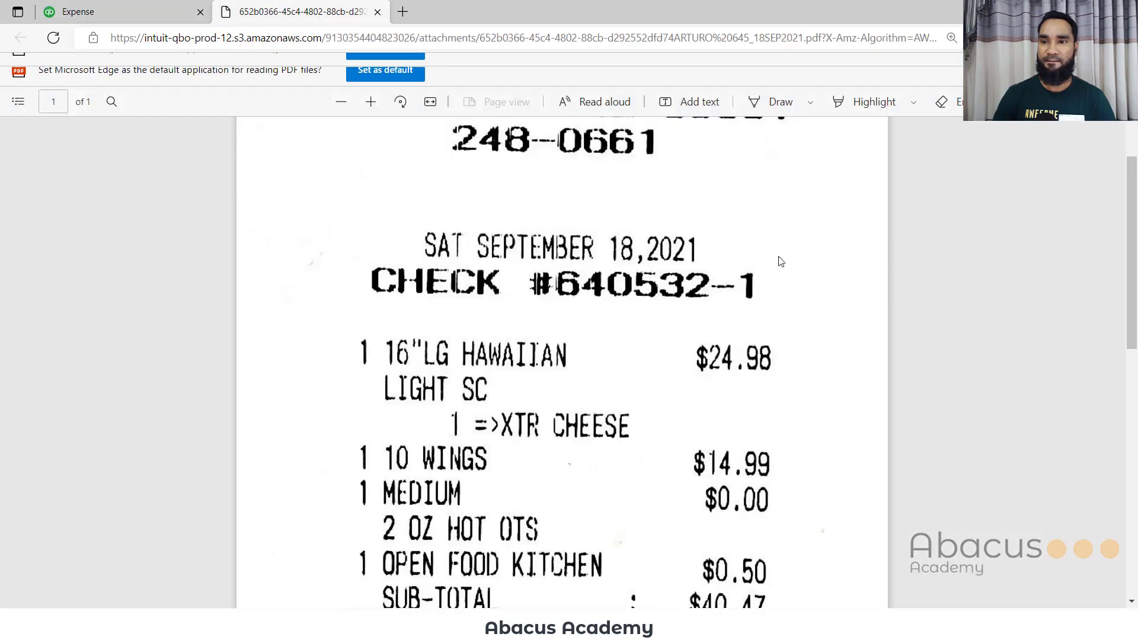
click(134, 13)
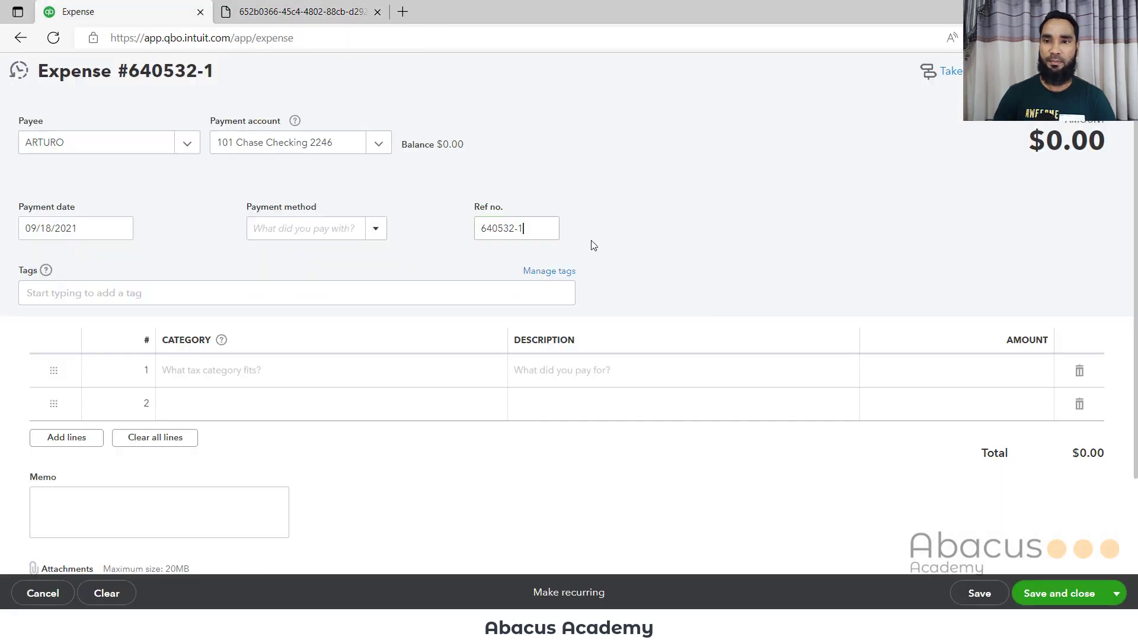
text(1)
Read through the attached receipt's items, discount, delivery, tax and total to determine the category of the first expense line.
scroll(574, 351, down, 1)
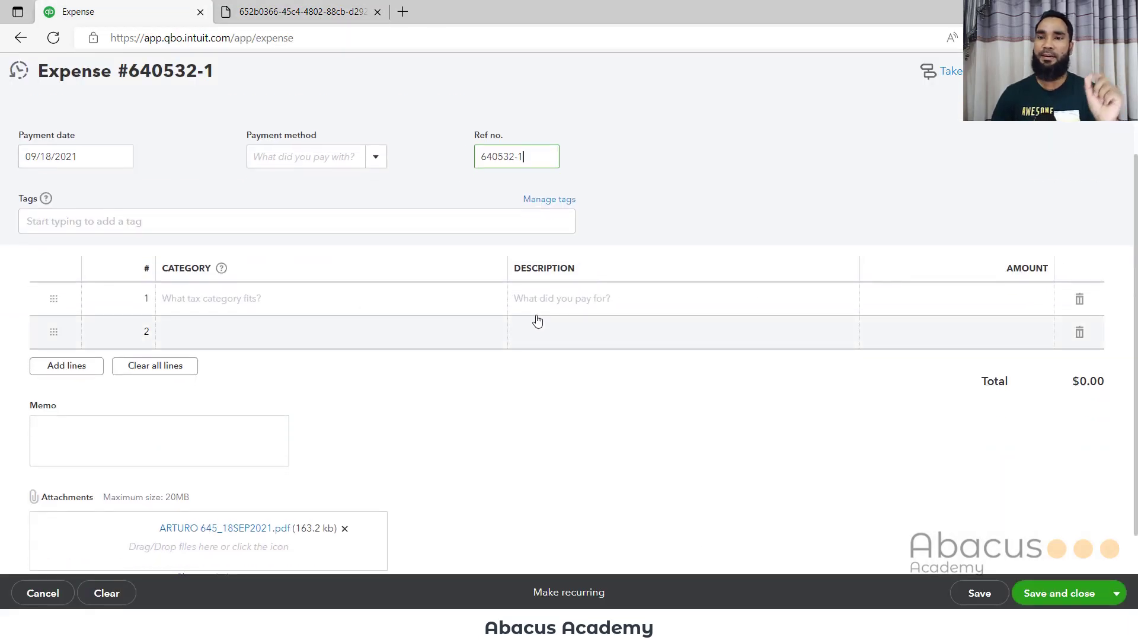
click(218, 301)
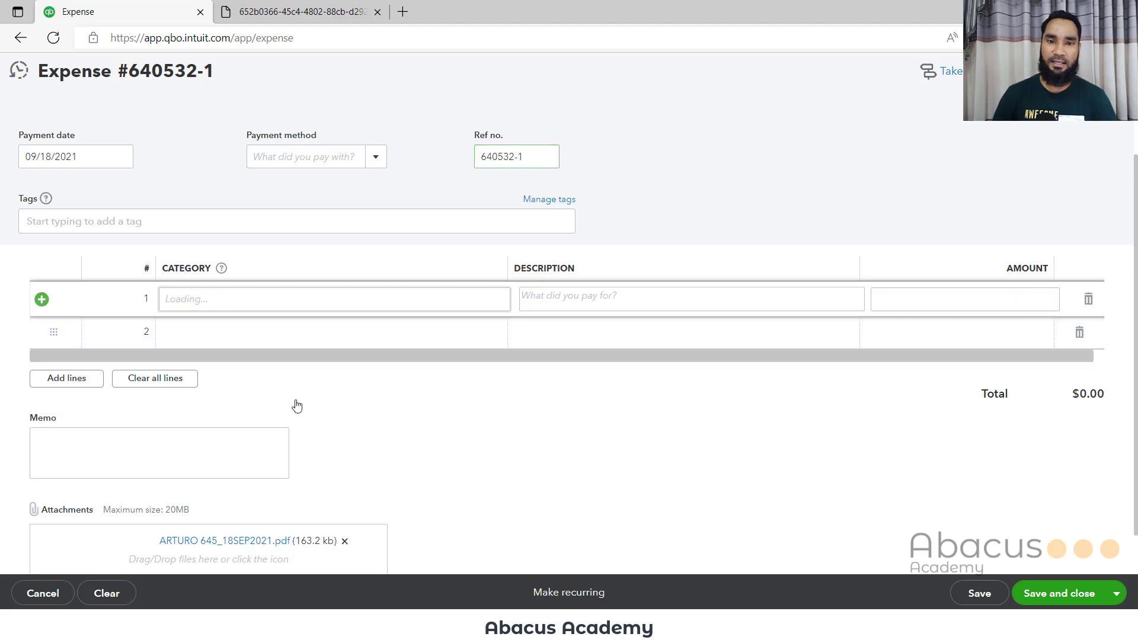
scroll(257, 389, up, 1)
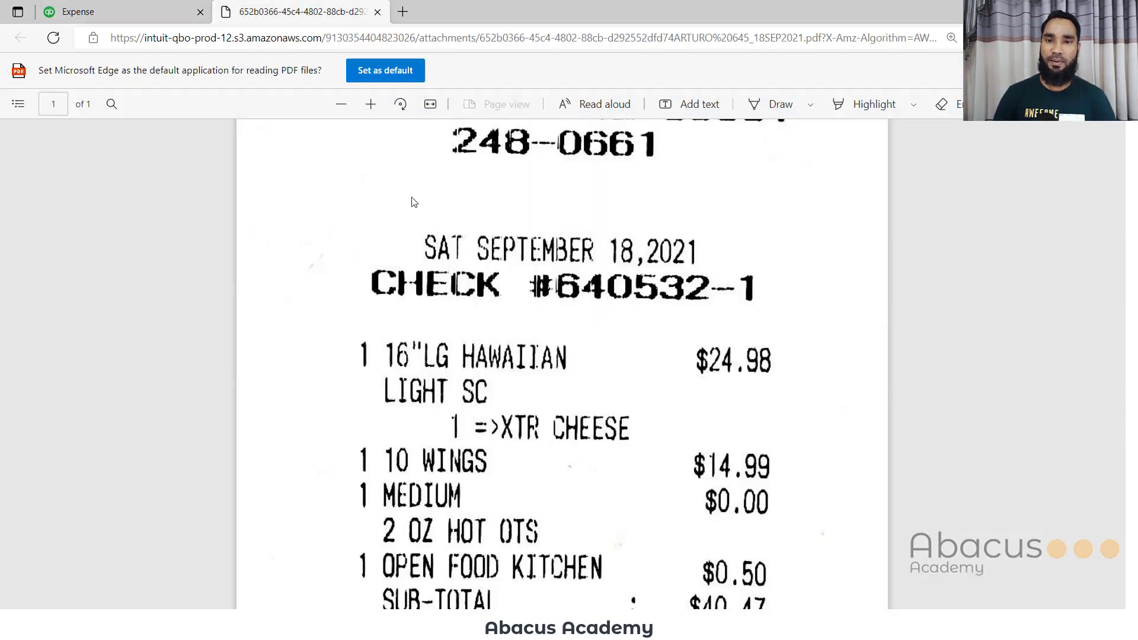
click(232, 7)
scroll(526, 266, down, 3)
scroll(652, 502, down, 2)
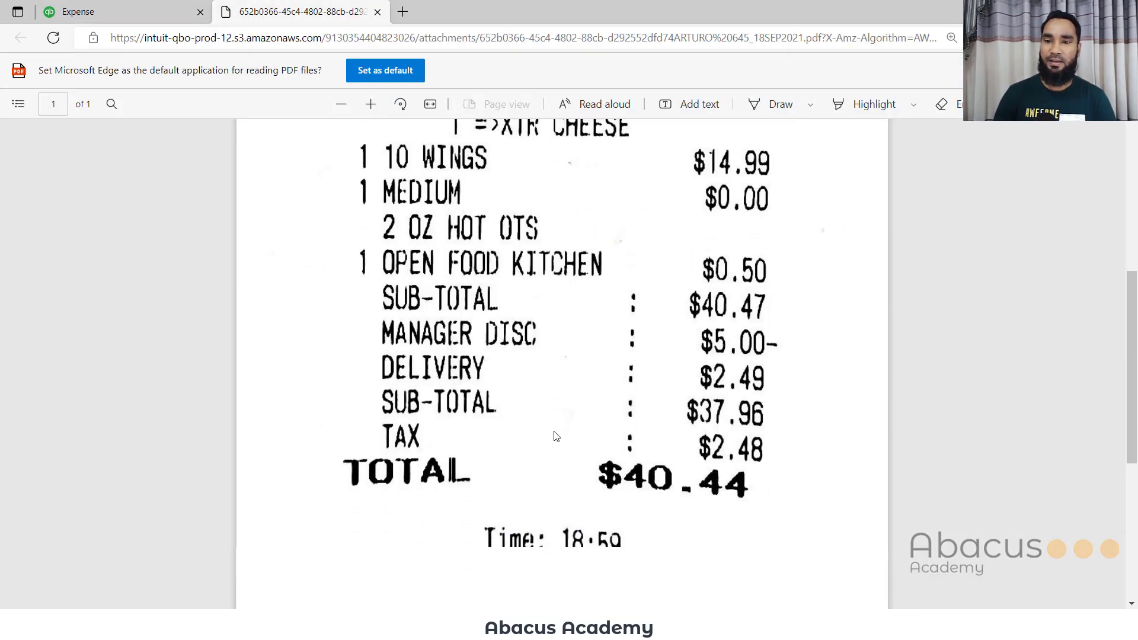
scroll(652, 502, down, 3)
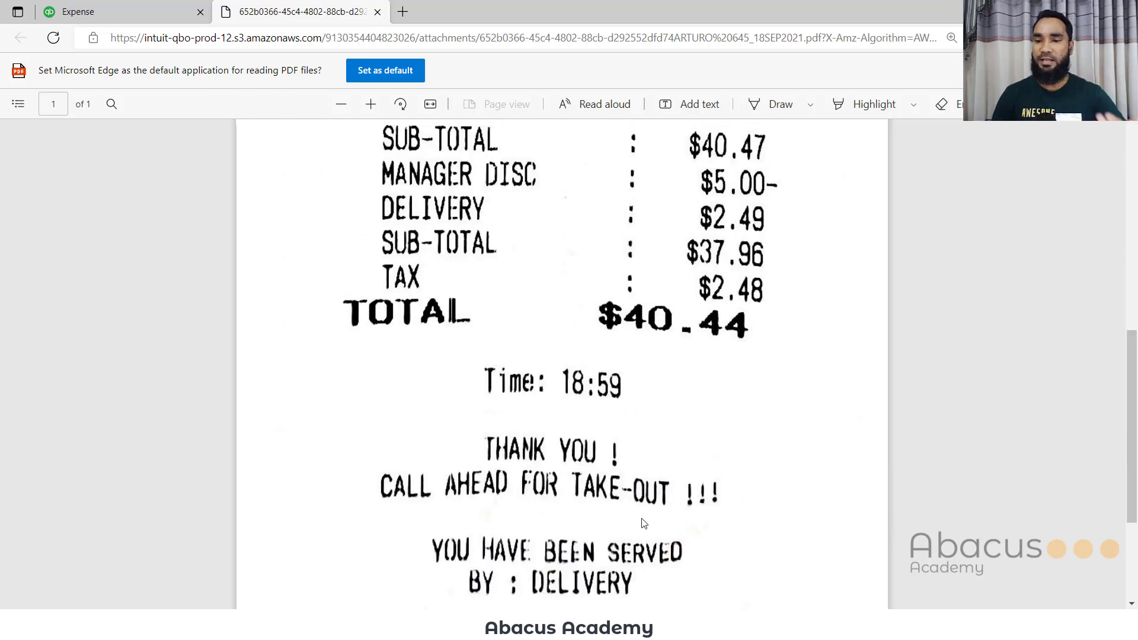
scroll(642, 521, down, 4)
scroll(636, 521, up, 3)
scroll(636, 521, up, 10)
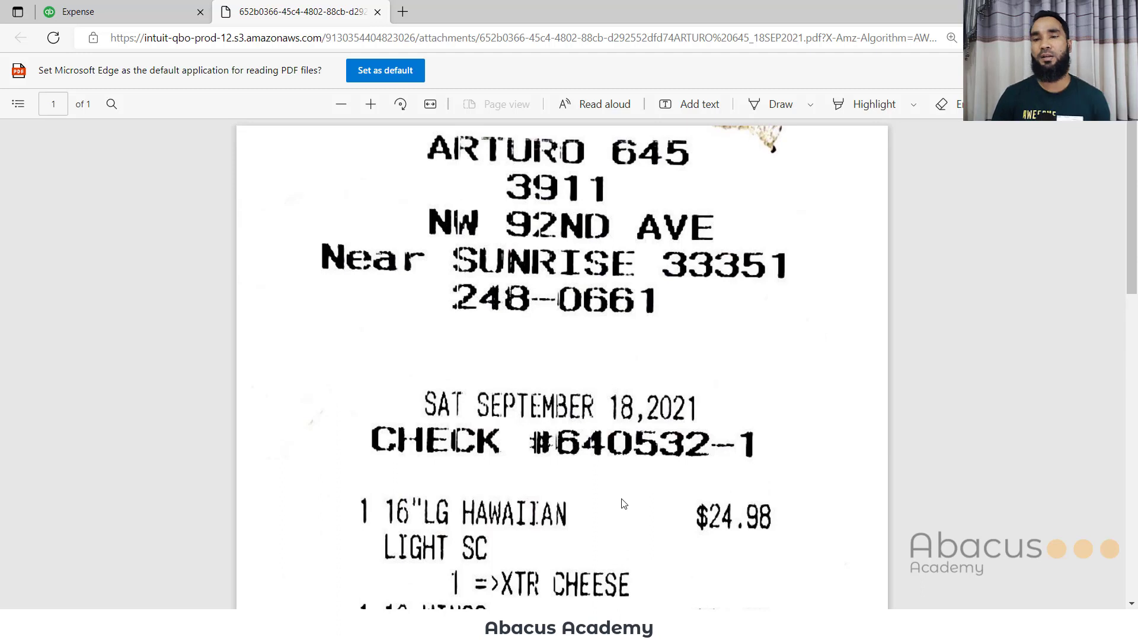
Set the category of the first expense line to Meals and Entertainment.
click(94, 11)
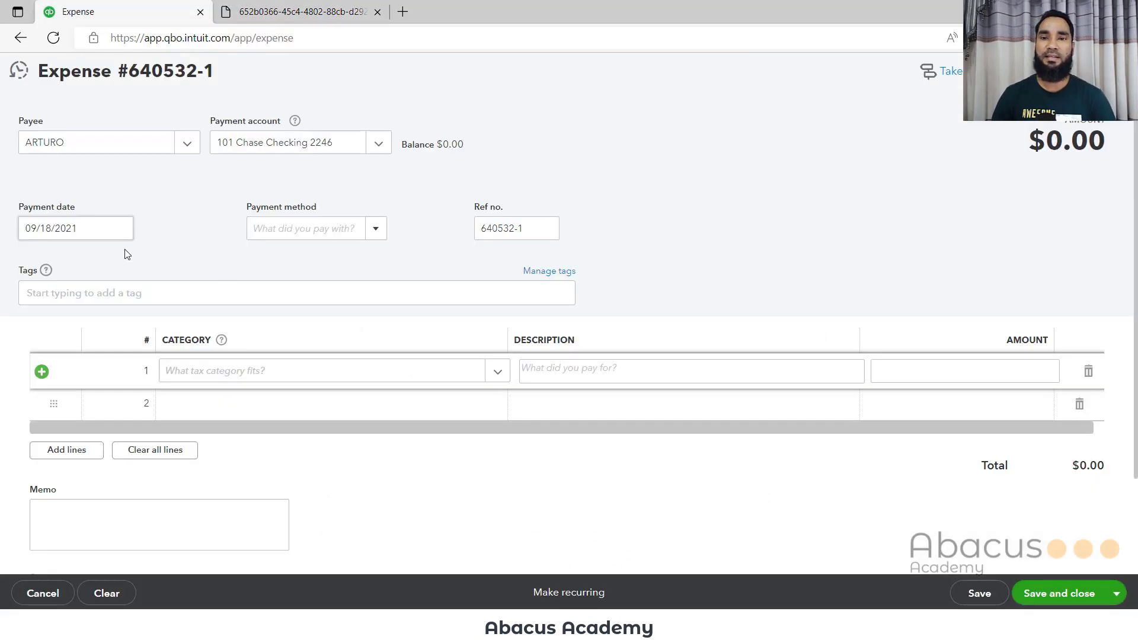
click(208, 373)
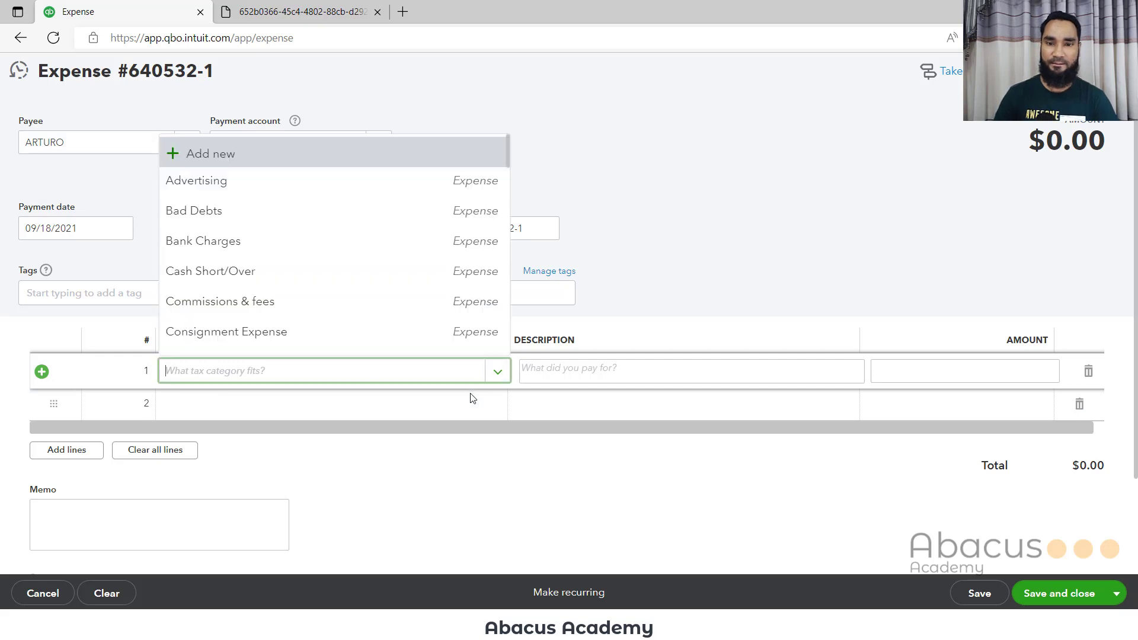
text(Meal)
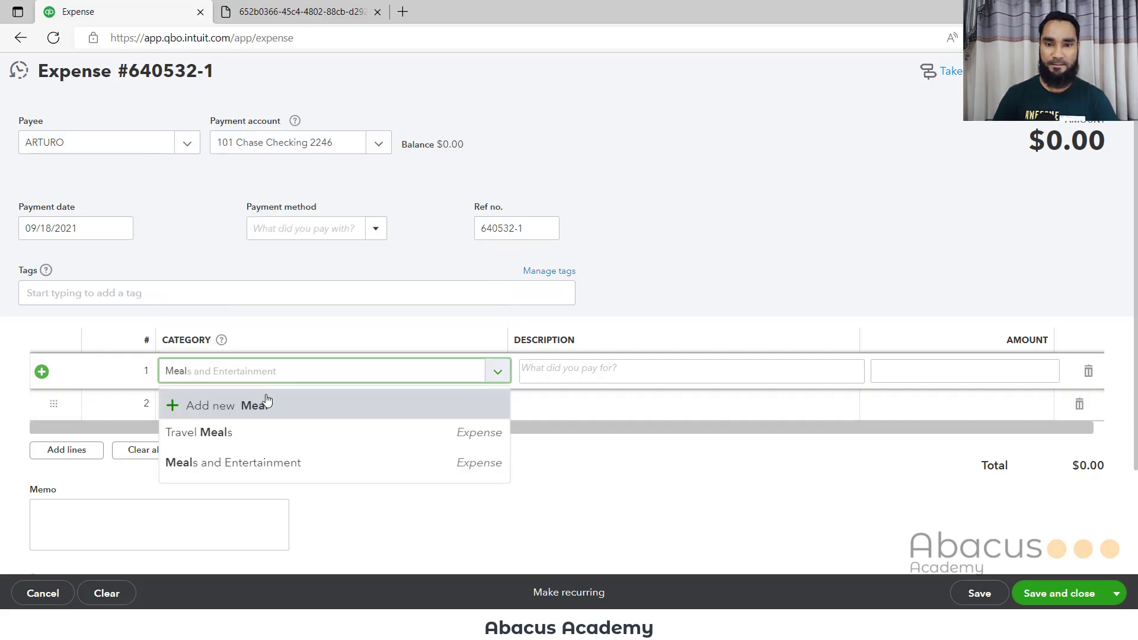
click(251, 468)
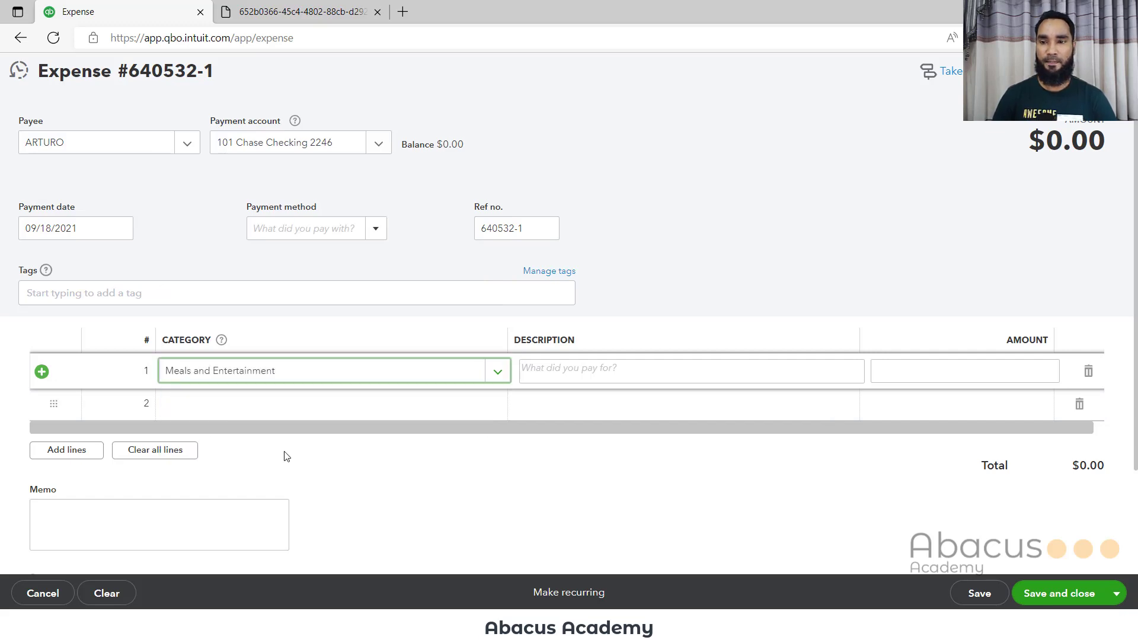
key(Tab)
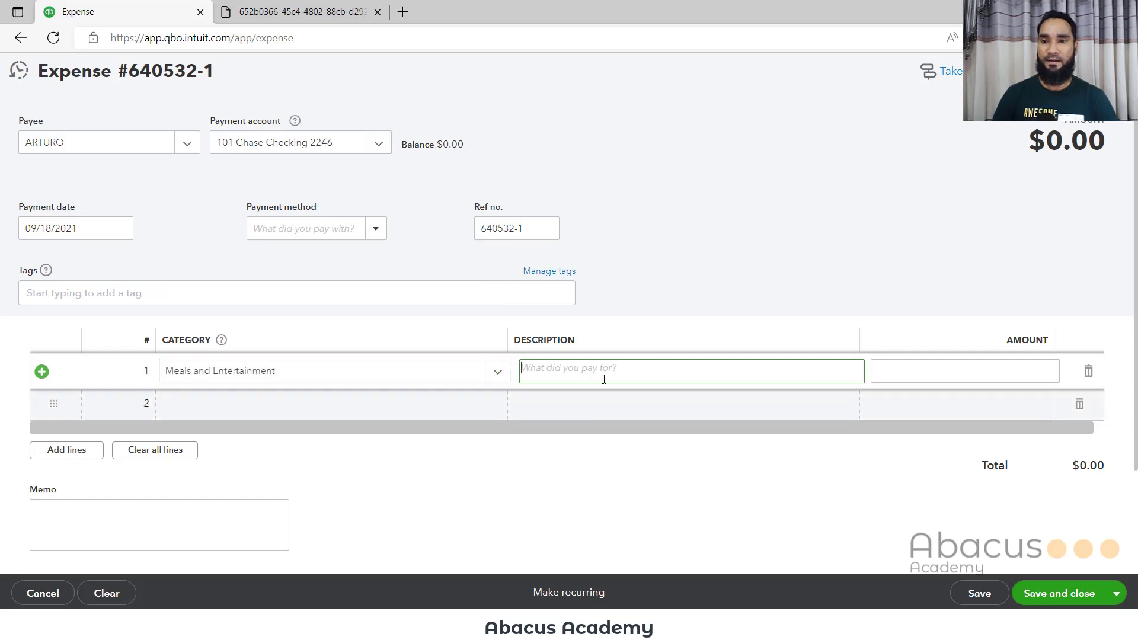
Review the receipt's items and describe the first expense line as "Restaurant bill paid as per bill attached.".
click(320, 8)
scroll(649, 317, down, 3)
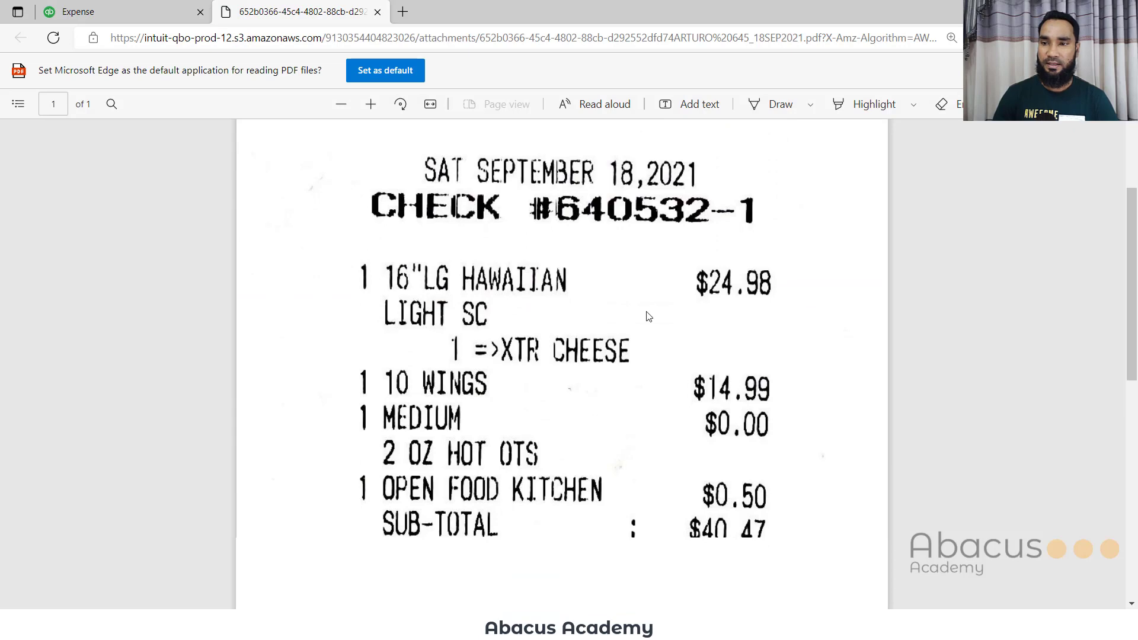
scroll(514, 514, down, 3)
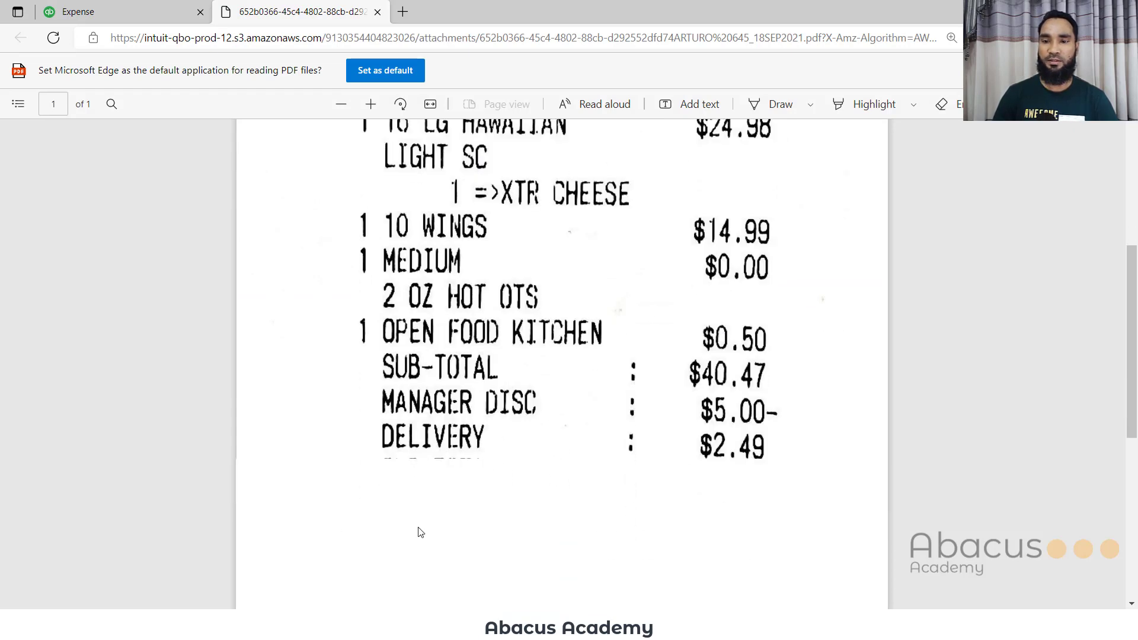
scroll(504, 502, up, 6)
scroll(525, 478, down, 4)
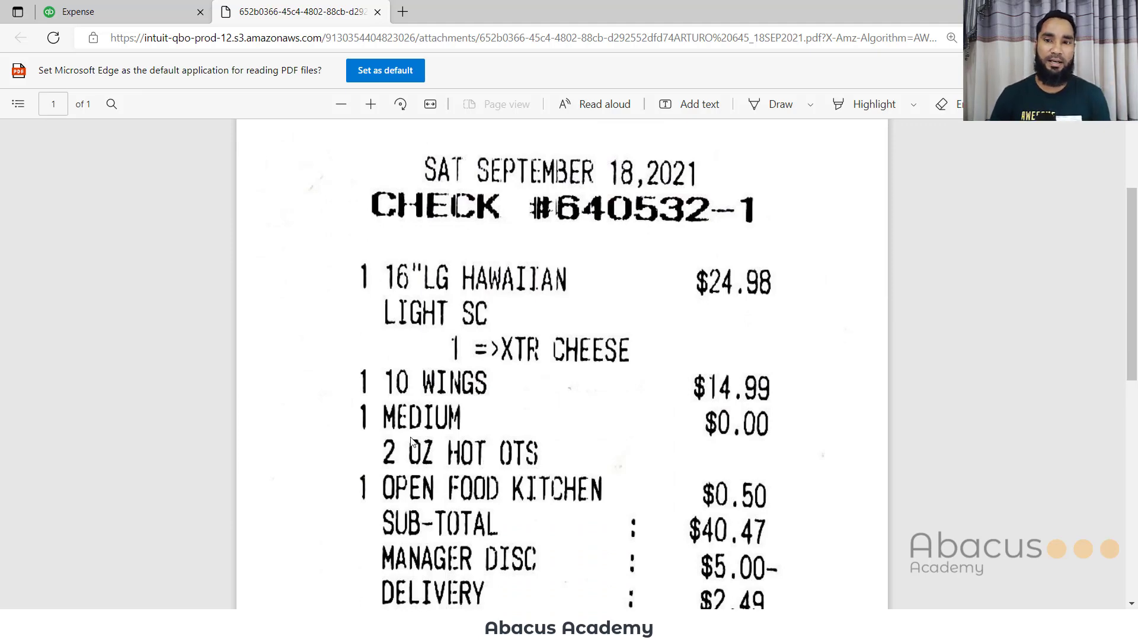
key(ctrl+shift+Tab)
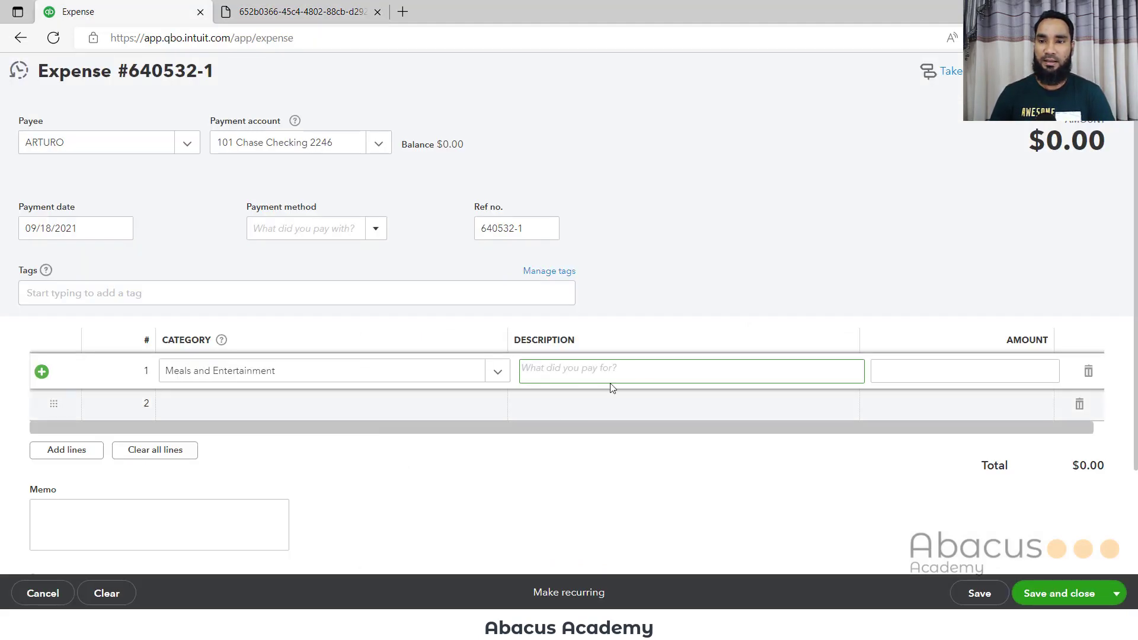
text(Restaurant bill paid as per bill attached)
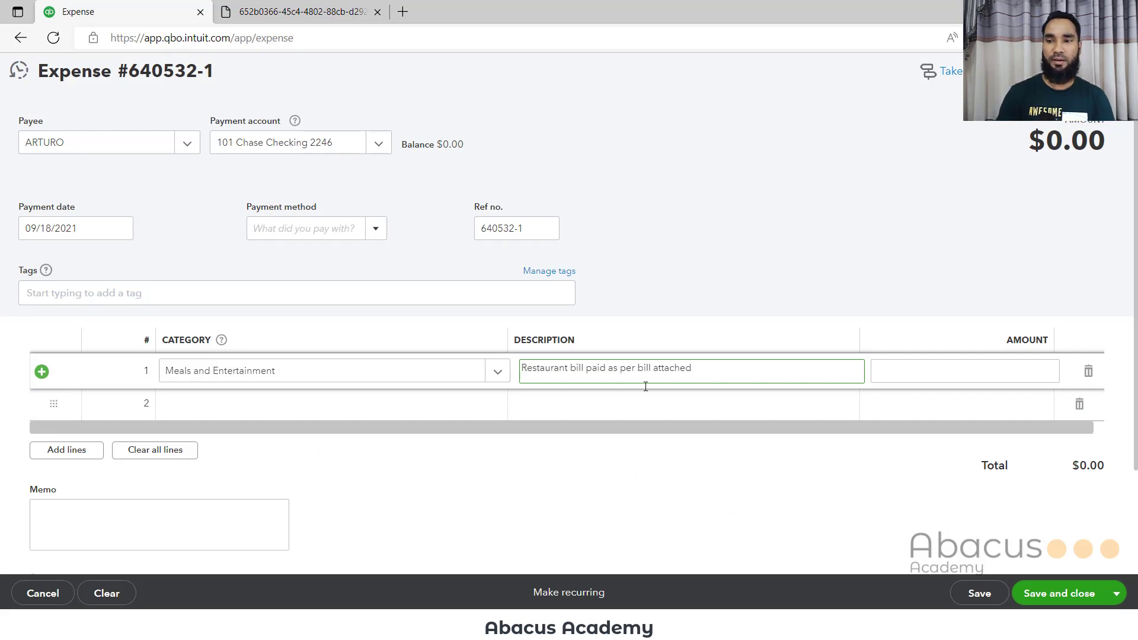
text(.)
scroll(178, 522, down, 3)
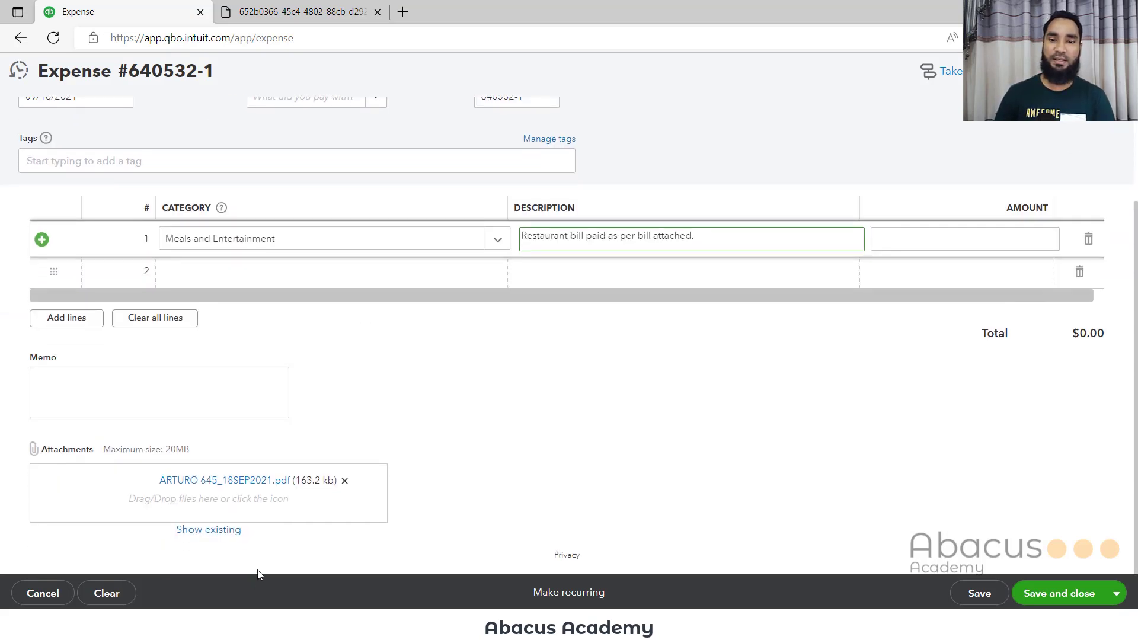
scroll(257, 585, up, 3)
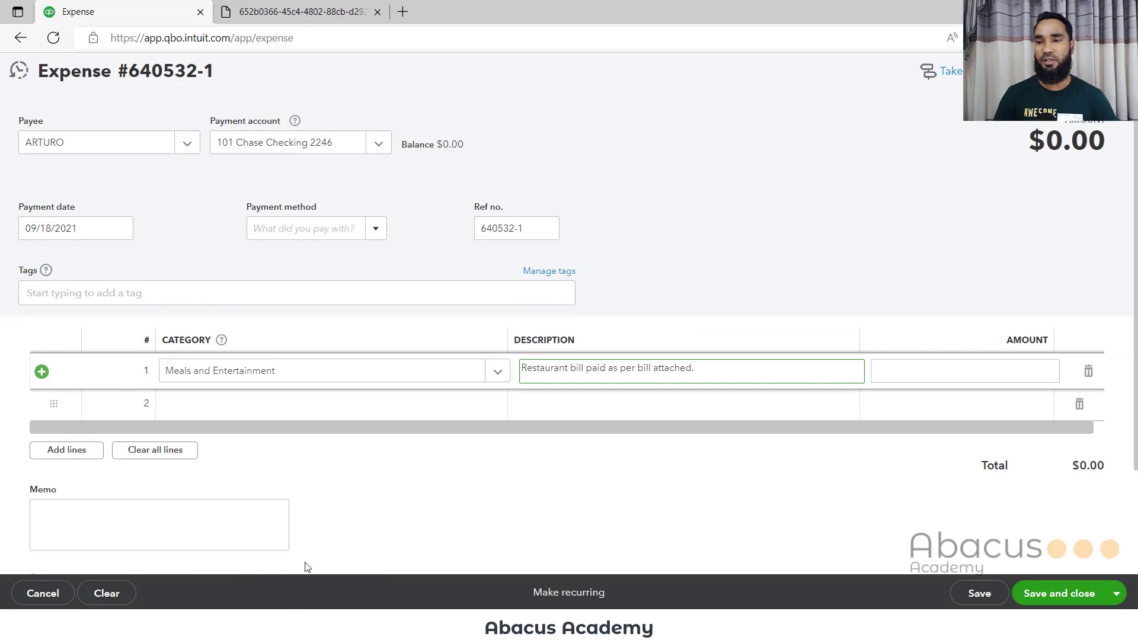
Look up the total on the attached receipt and enter 40.44 as the first expense line's amount.
click(1024, 370)
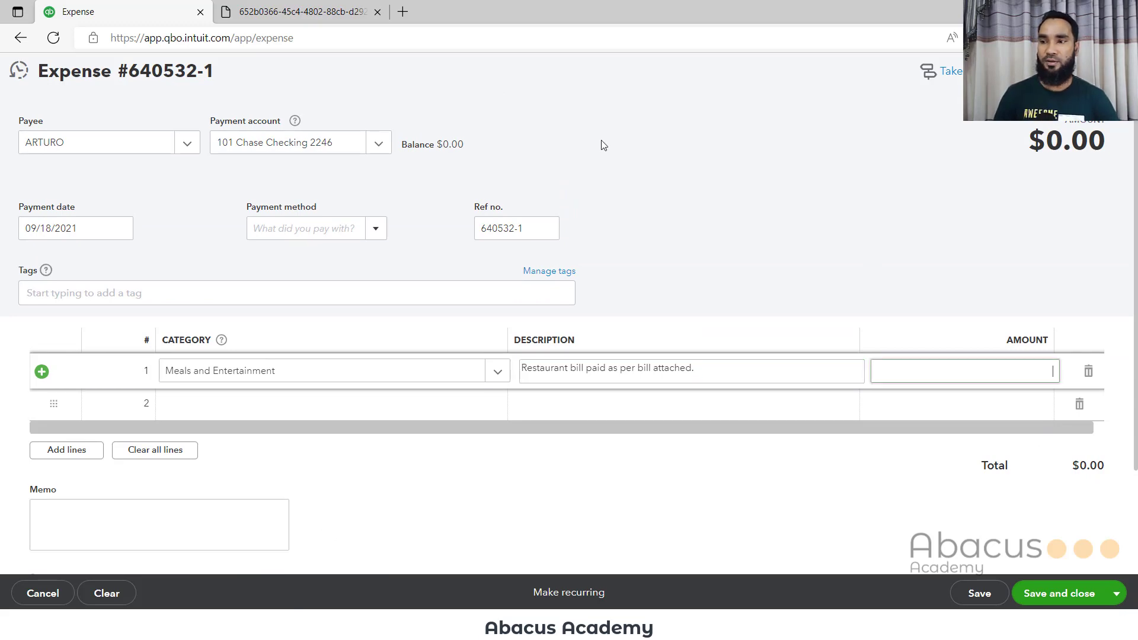
click(281, 7)
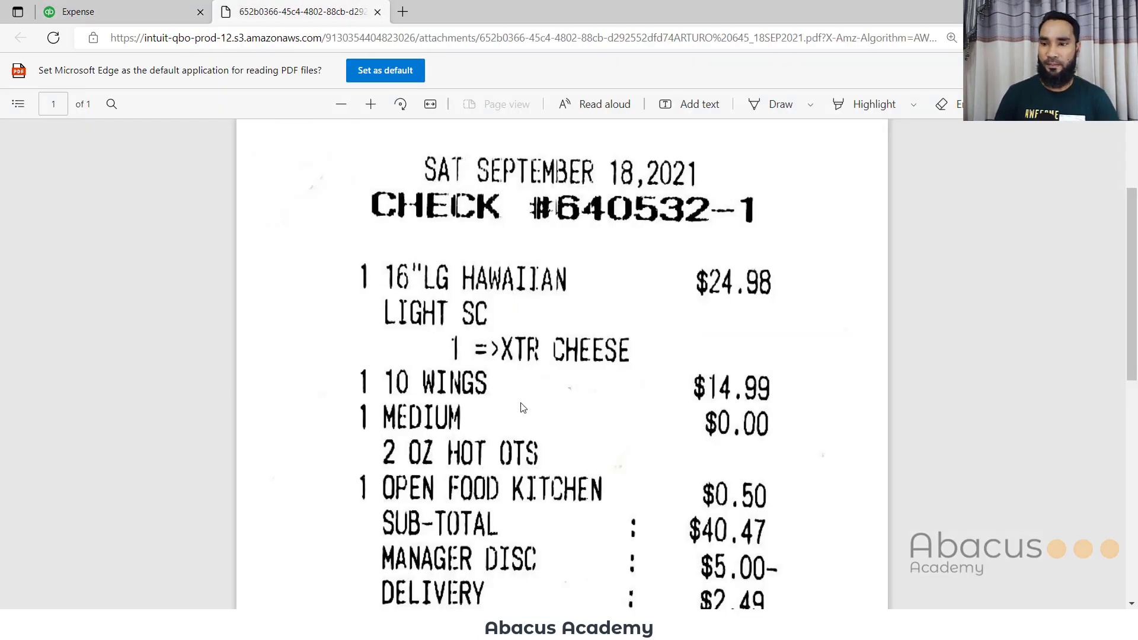
scroll(559, 452, down, 10)
scroll(660, 412, up, 4)
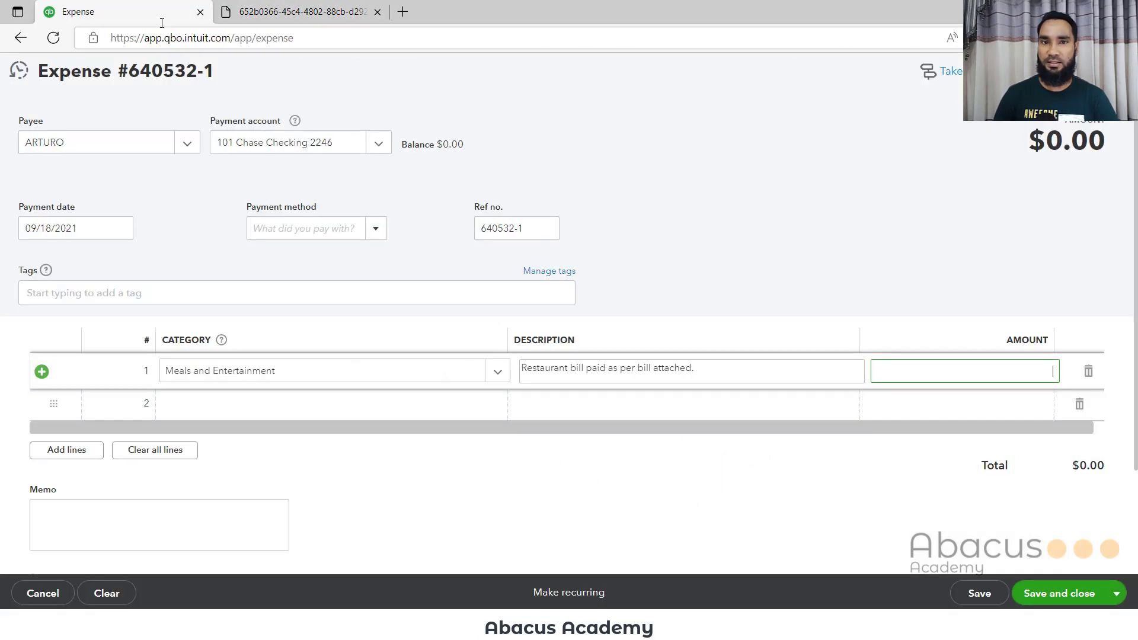
click(157, 13)
click(979, 375)
text(40.)
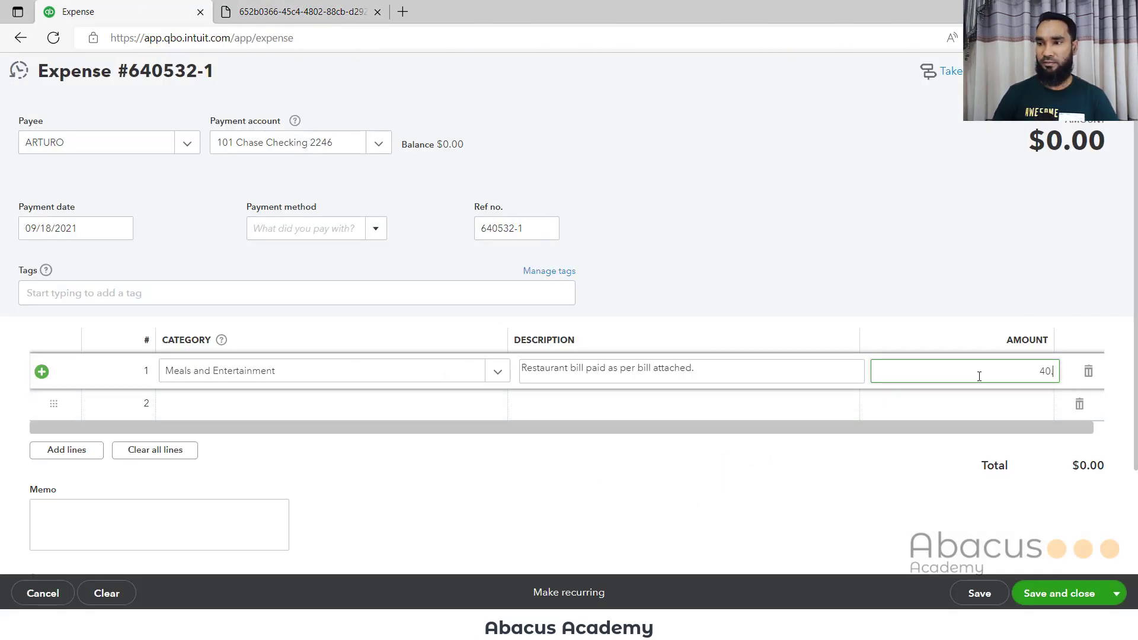
text(44)
Copy the first line's description "Restaurant bill paid as per bill attached." into the memo and save and close the expense.
scroll(686, 246, down, 2)
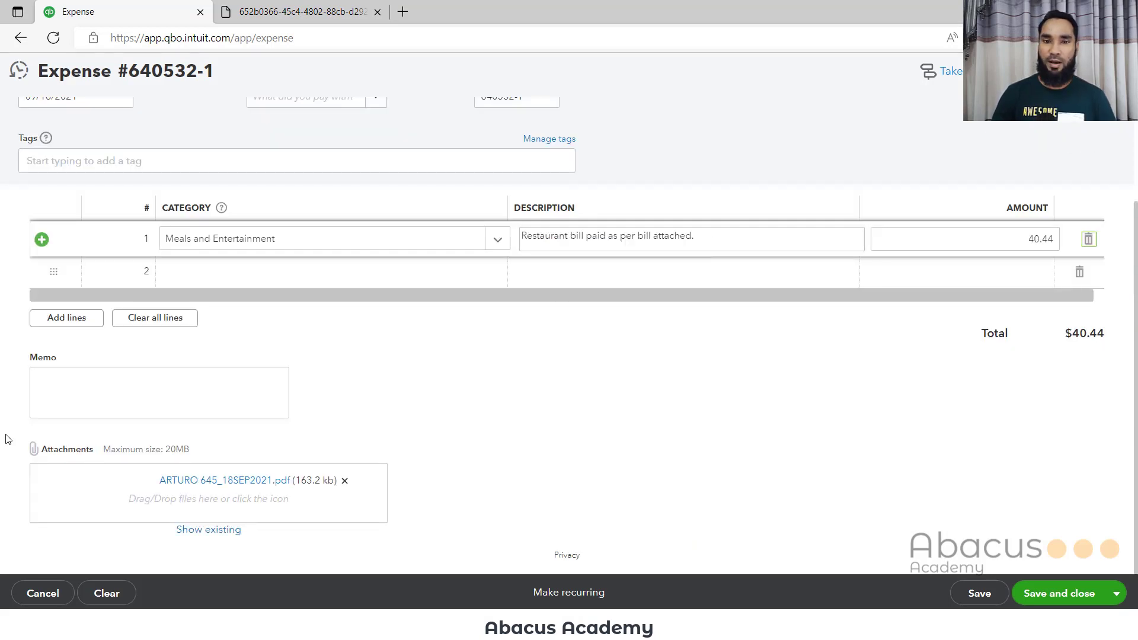
click(54, 399)
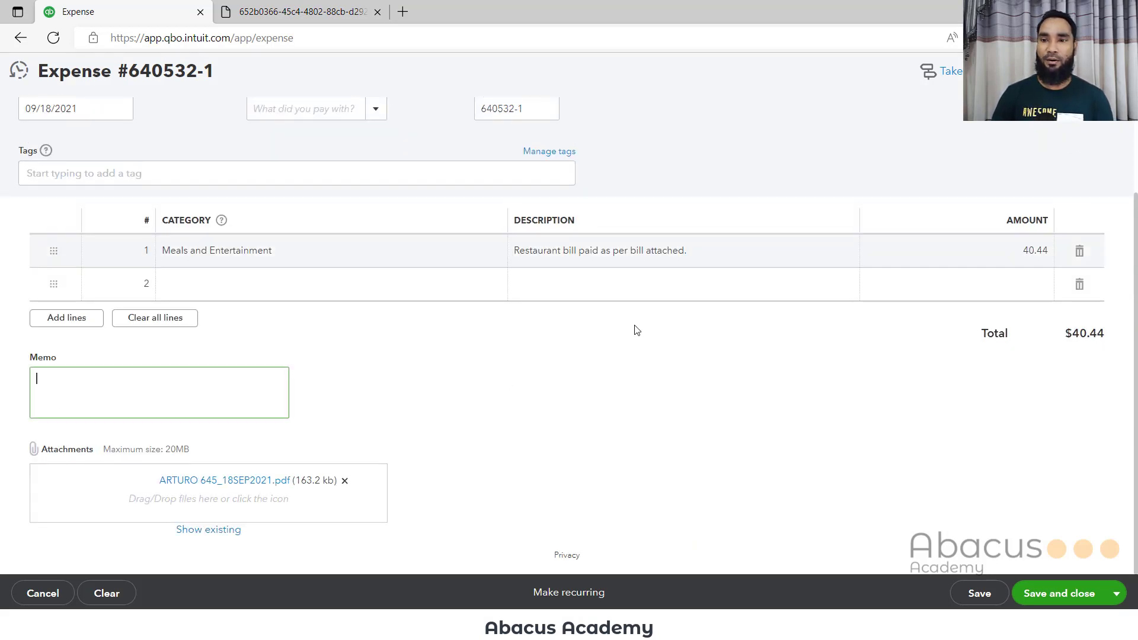
click(624, 249)
key(ctrl+c)
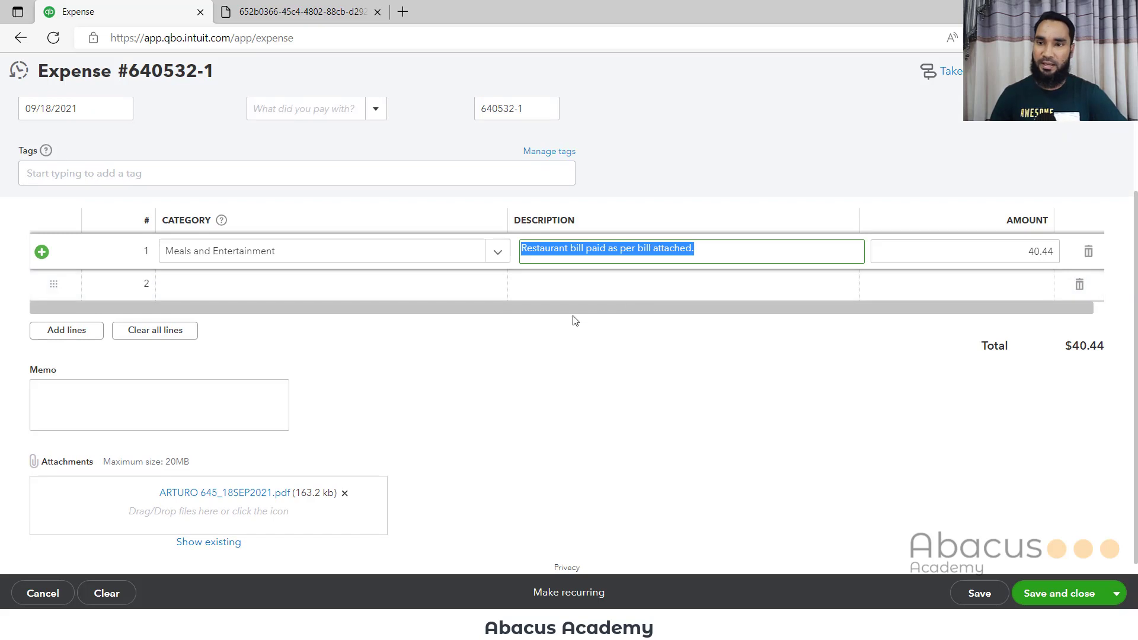
click(164, 413)
key(ctrl+v)
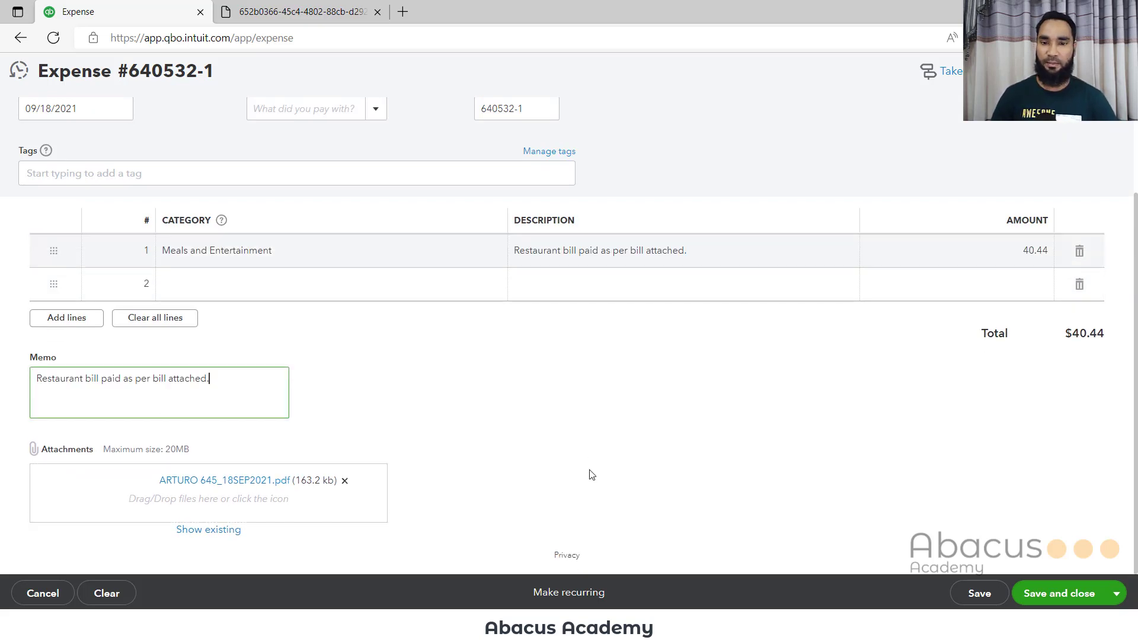
click(1060, 597)
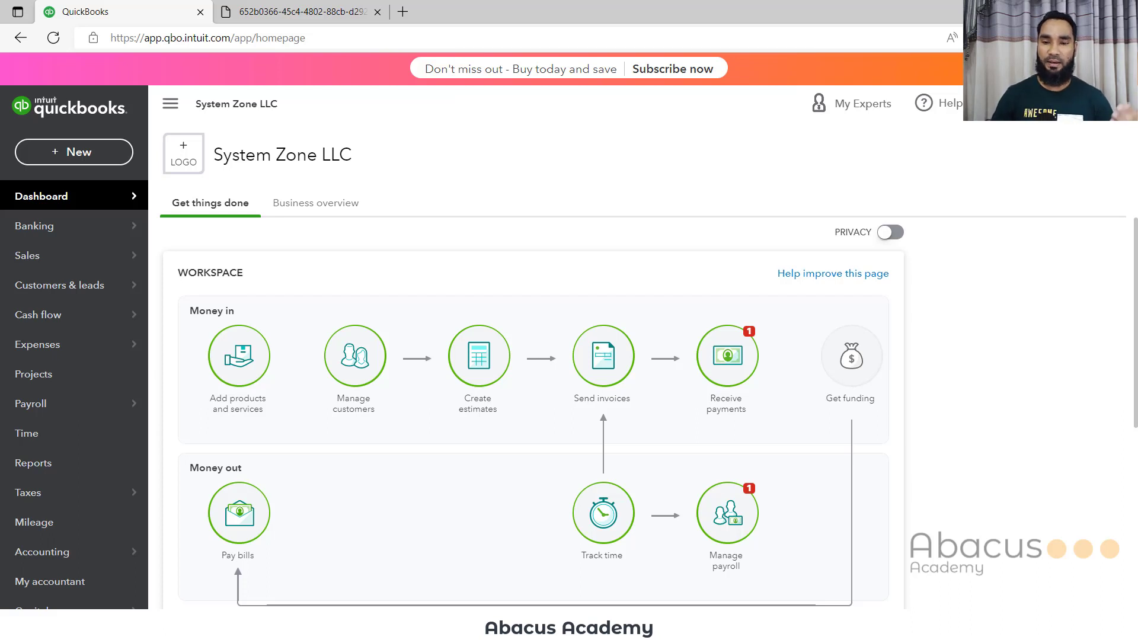
Switch to Excel to review the sample Meals and Entertainment and Bank Account journal entry, and return to QuickBooks.
key(alt+Tab)
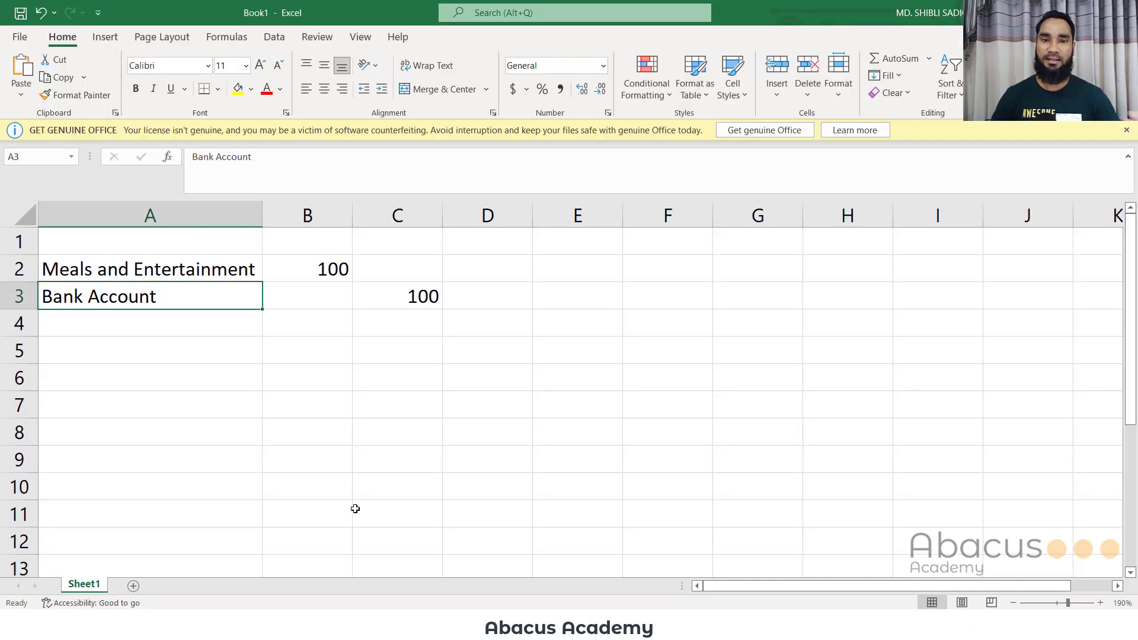
click(325, 378)
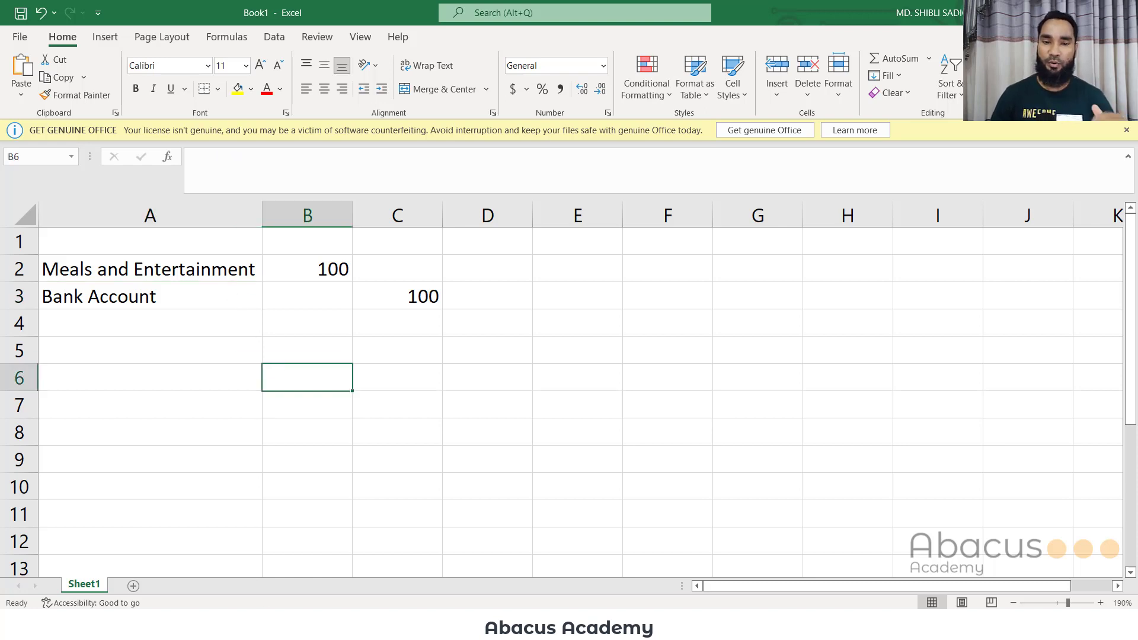
key(alt+Tab)
Find the saved Arturo expense dated 09/18/2021 among the recent transactions in the search and open it.
mouse_move(85, 206)
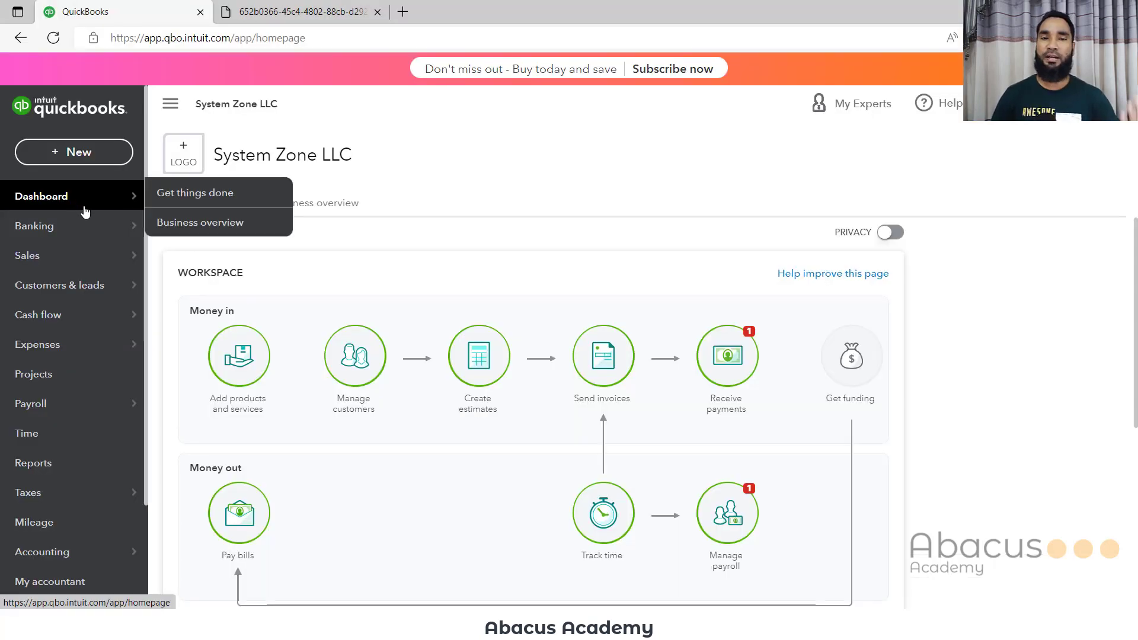
mouse_move(120, 327)
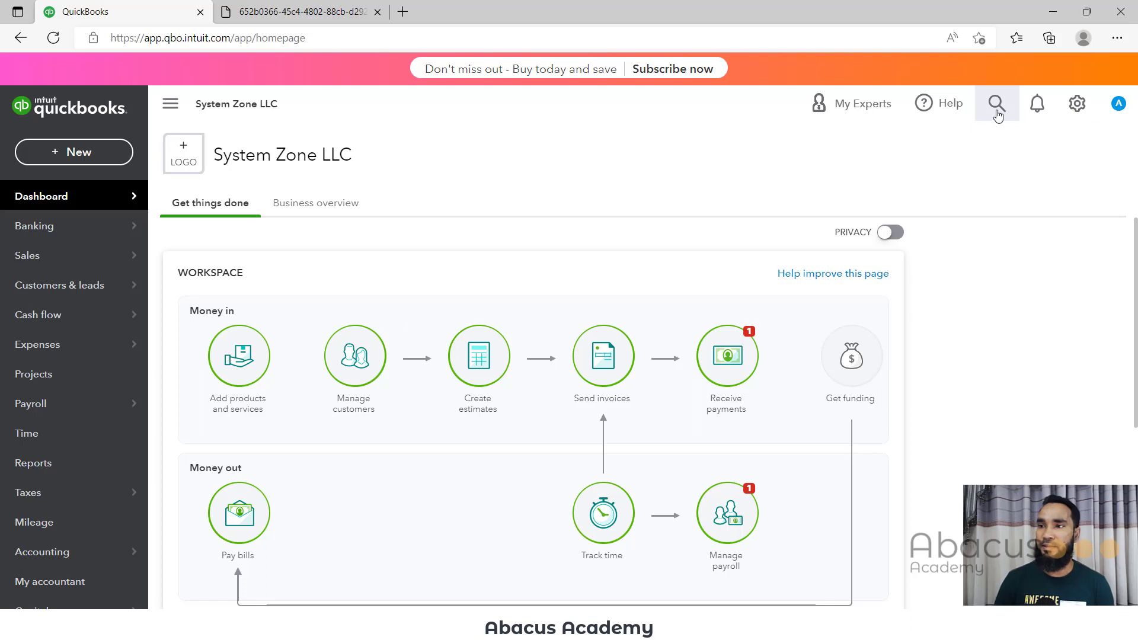
click(998, 113)
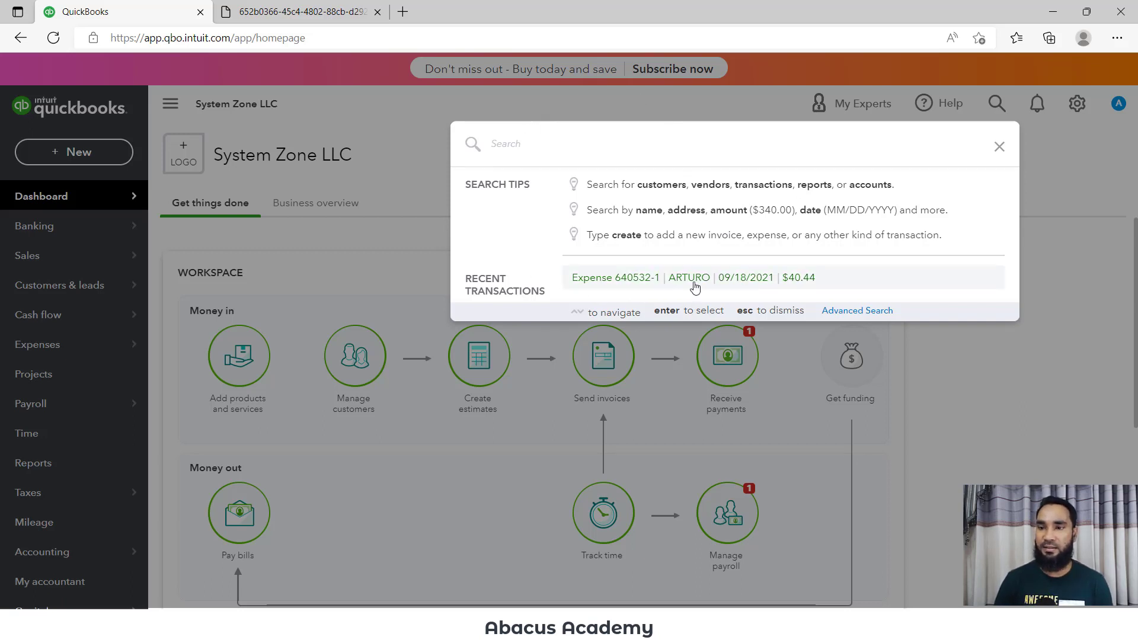
click(646, 288)
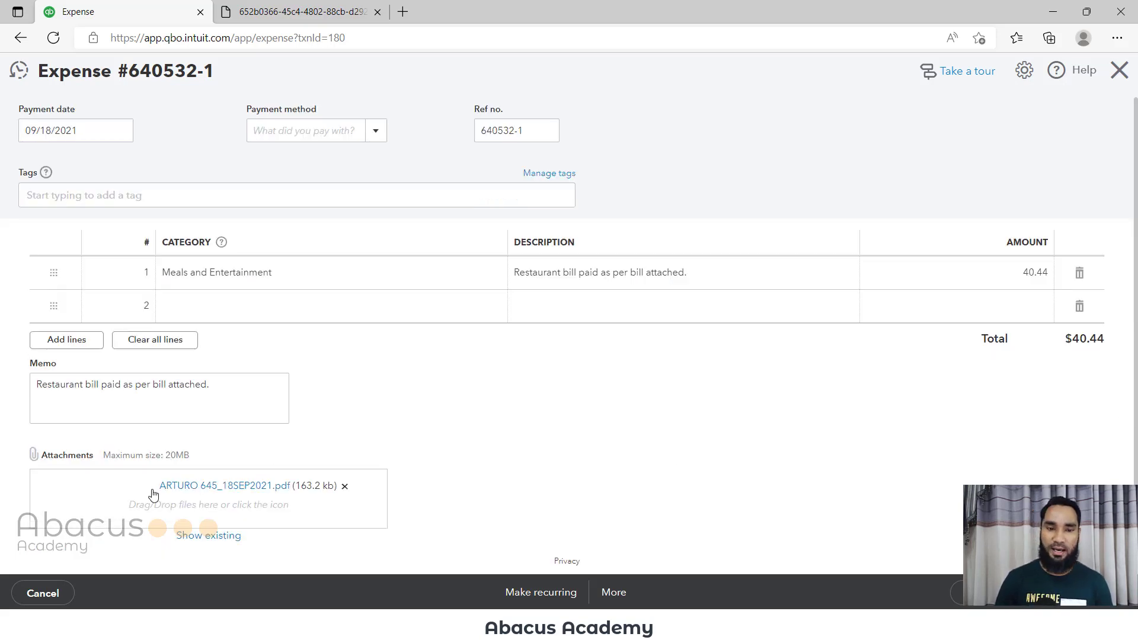
Review the saved expense's lines, memo and attachment, and open its transaction journal.
scroll(276, 473, down, 2)
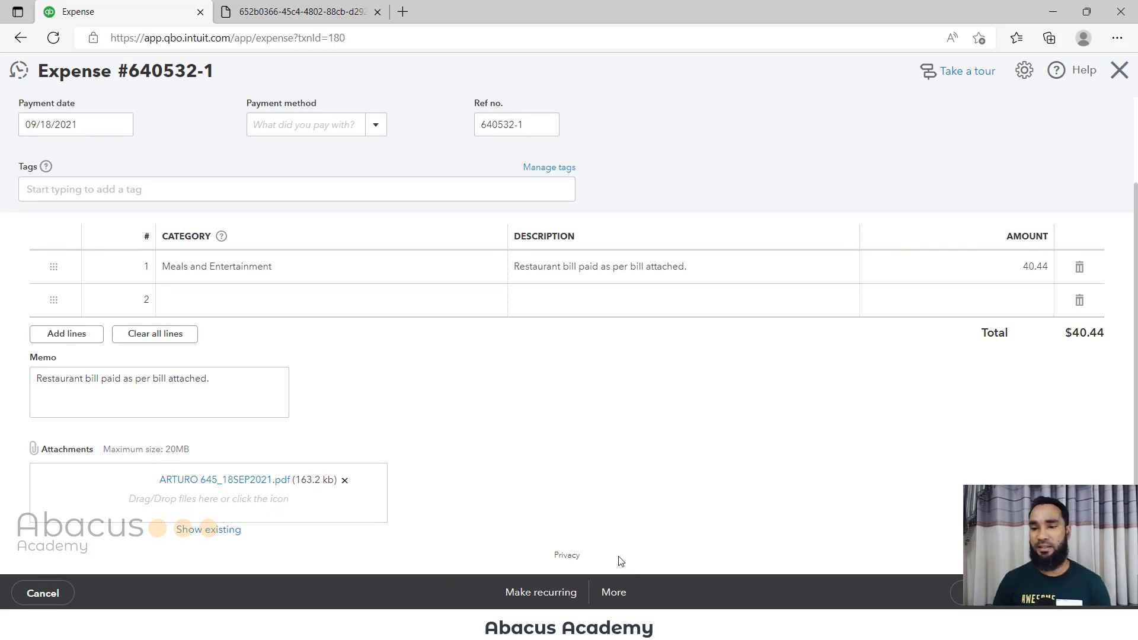
click(613, 594)
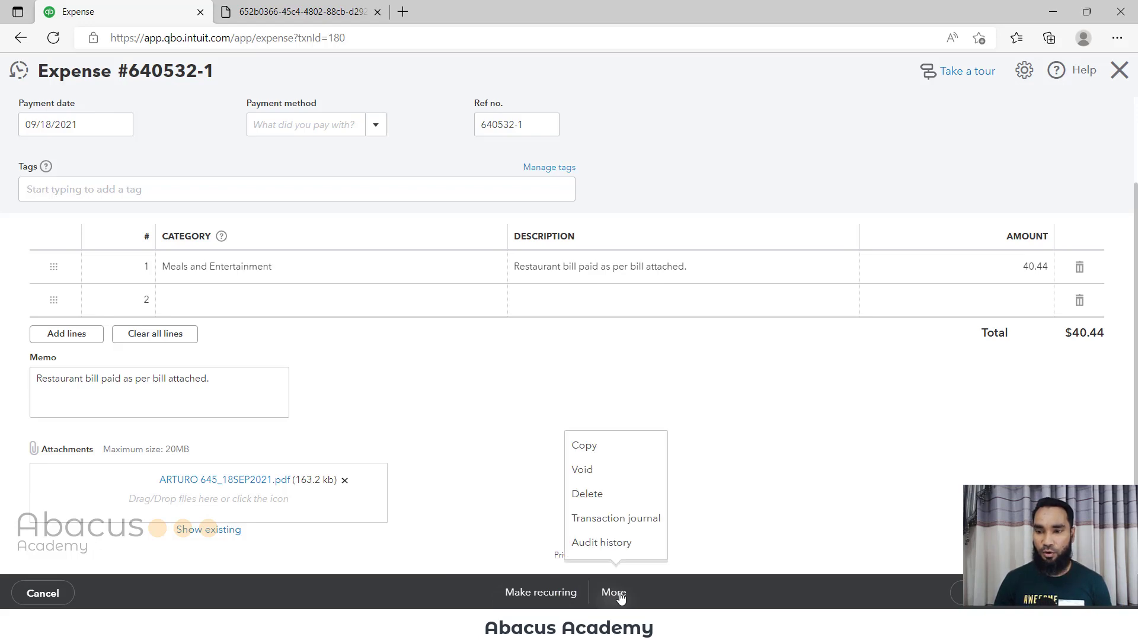
click(628, 526)
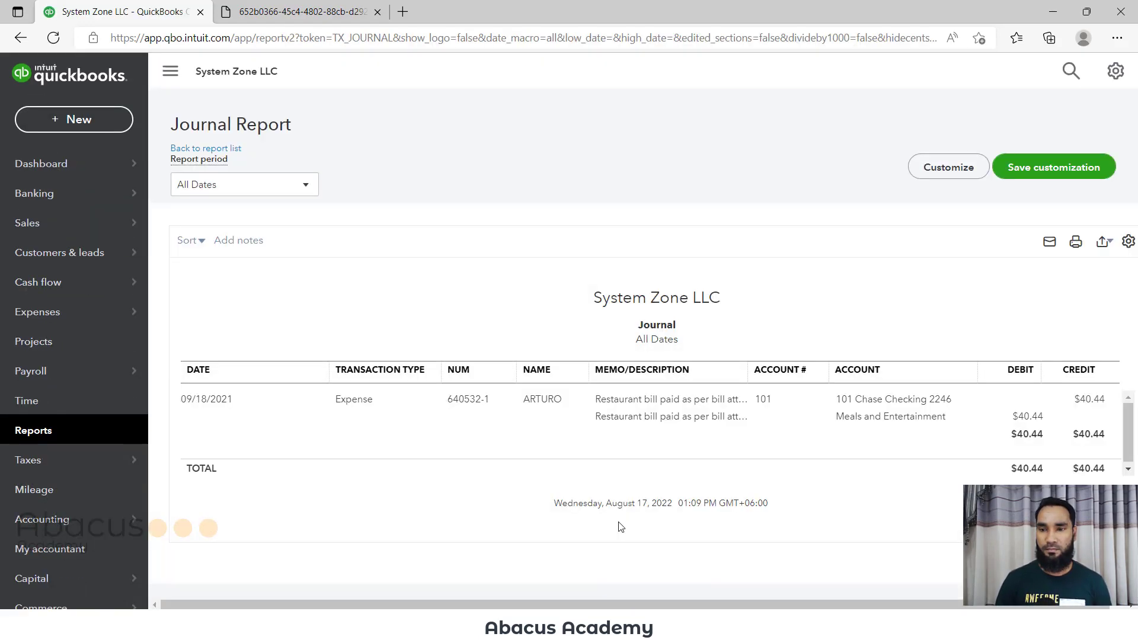